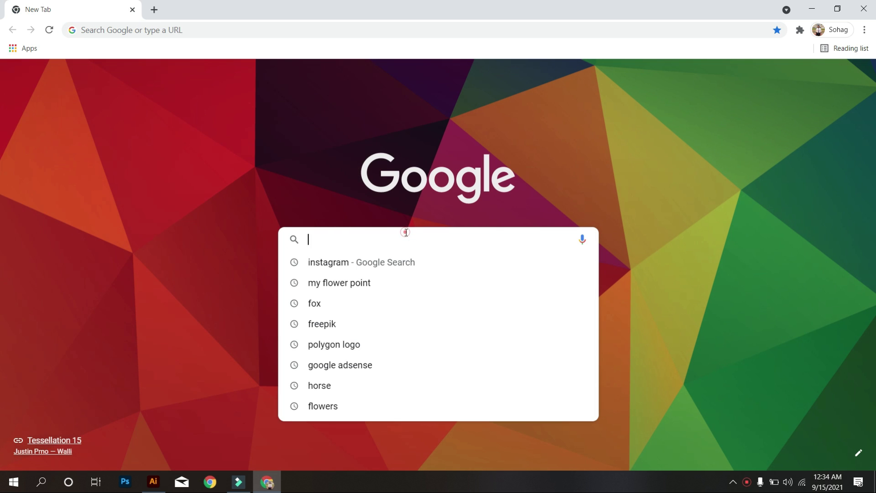
Step: Search Google for 'fox' and browse the image results
{"action": "type", "text": "fox"}
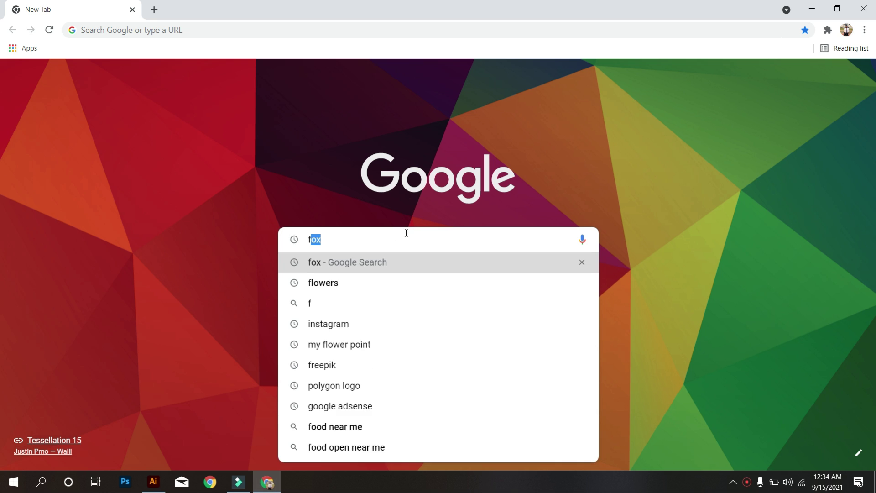
{"action": "left_click", "coordinate": [354, 270]}
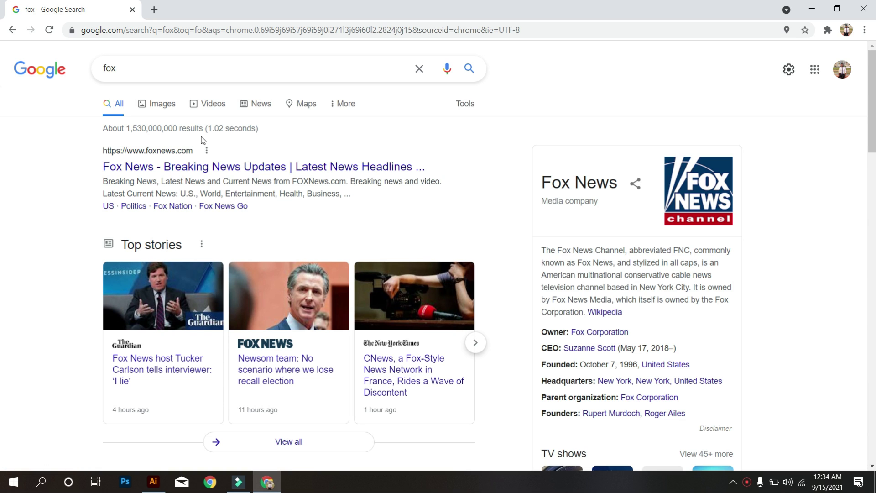
{"action": "left_click", "coordinate": [164, 108]}
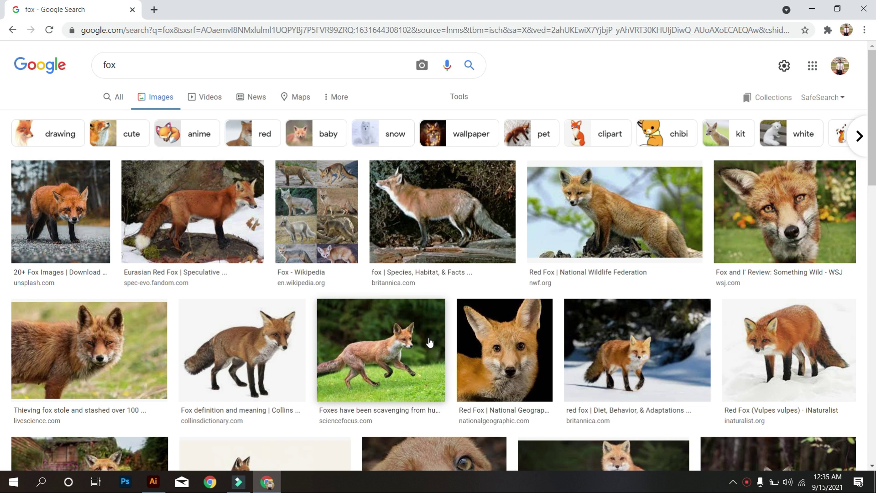
{"action": "scroll", "coordinate": [400, 340], "scroll_direction": "down", "scroll_amount": 4}
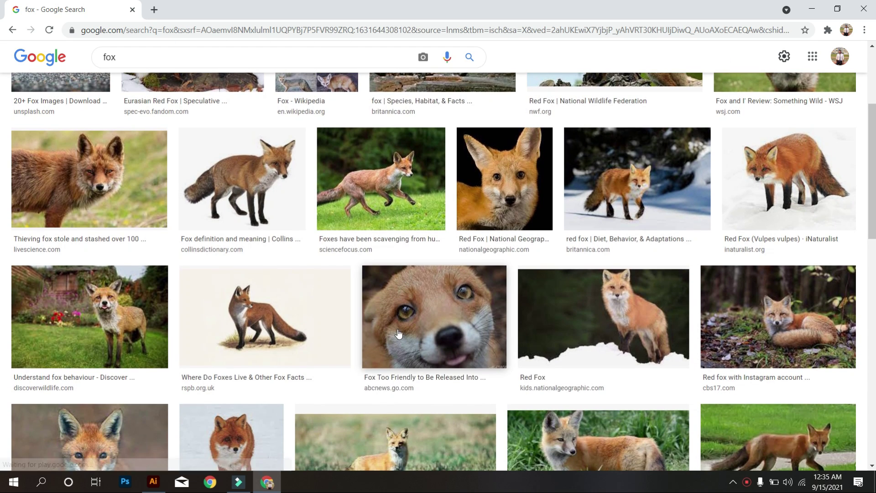
{"action": "scroll", "coordinate": [396, 333], "scroll_direction": "down", "scroll_amount": 1}
{"action": "scroll", "coordinate": [395, 331], "scroll_direction": "down", "scroll_amount": 4}
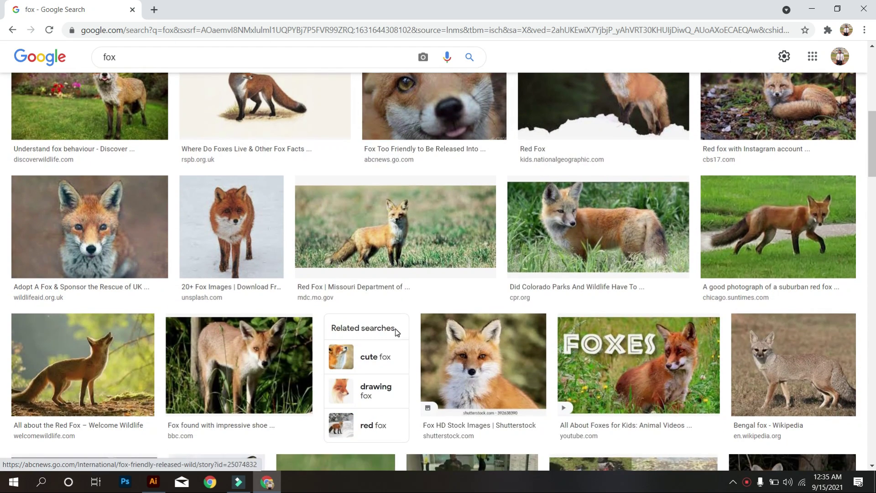
{"action": "scroll", "coordinate": [395, 328], "scroll_direction": "down", "scroll_amount": 2}
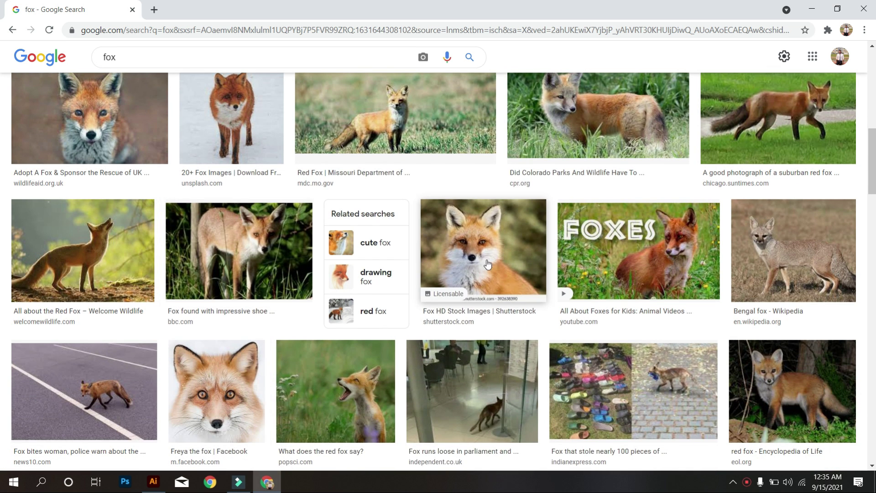
Step: Download the Shutterstock red fox close-up photo under its default file name
{"action": "left_click", "coordinate": [471, 228]}
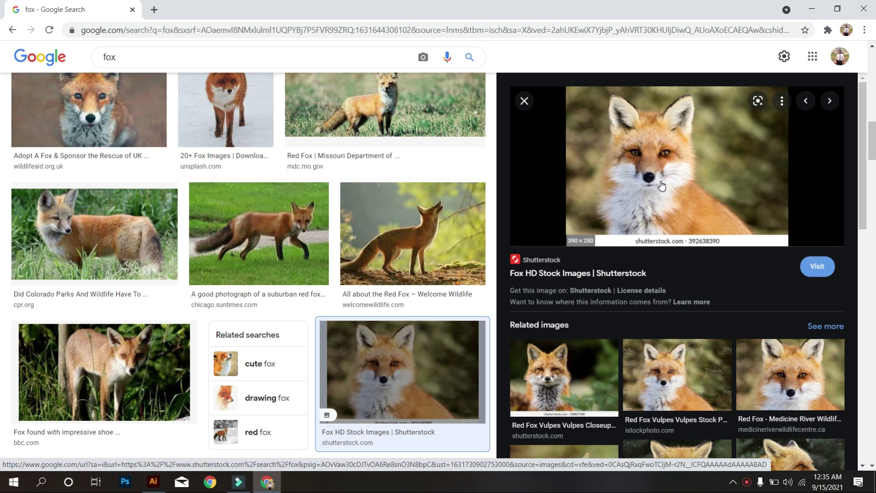
{"action": "right_click", "coordinate": [656, 157]}
{"action": "left_click", "coordinate": [680, 275]}
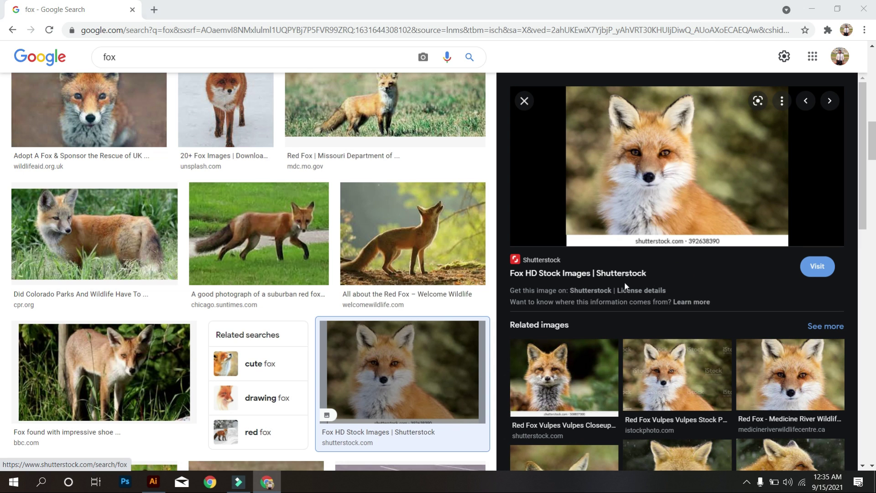
{"action": "left_click", "coordinate": [612, 360]}
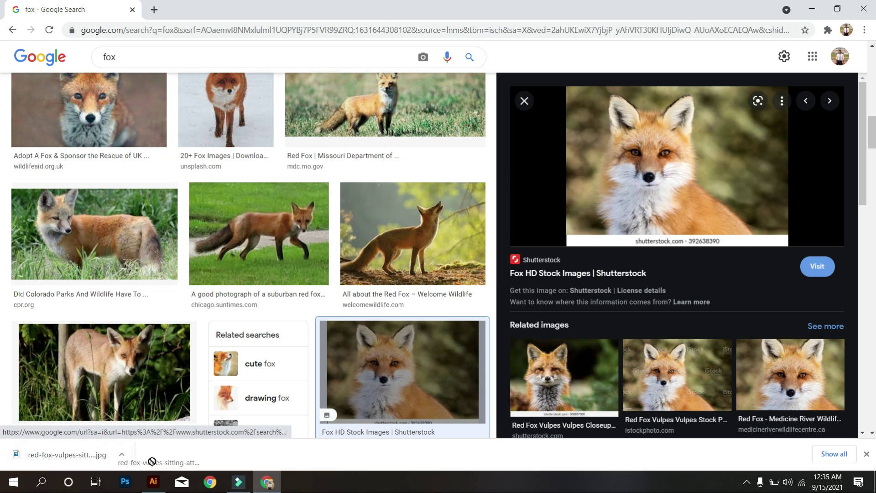
Step: Place the downloaded fox photo in the Illustrator document and enlarge it to about 536×384 px
{"action": "left_click", "coordinate": [153, 481]}
{"action": "left_click_drag", "start_coordinate": [373, 281], "coordinate": [372, 276]}
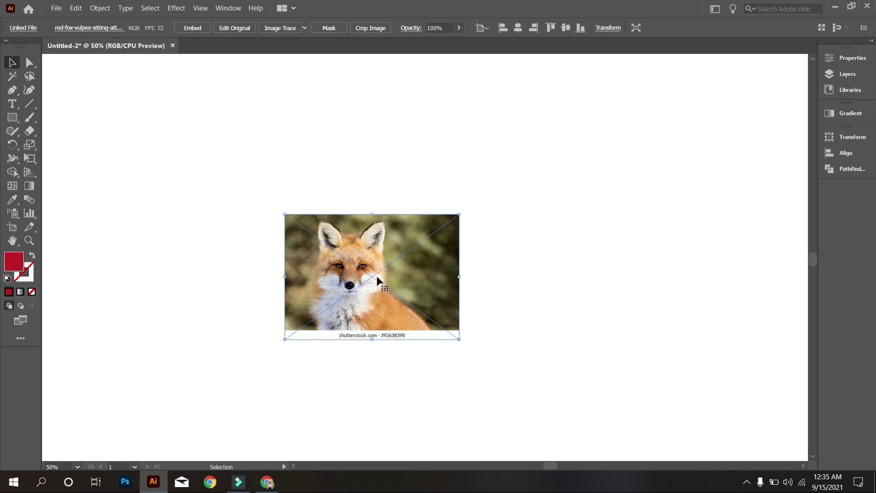
{"action": "left_click", "coordinate": [554, 239]}
{"action": "left_click", "coordinate": [353, 241]}
{"action": "left_click", "coordinate": [506, 167]}
{"action": "left_click", "coordinate": [438, 271]}
{"action": "left_click_drag", "start_coordinate": [459, 276], "coordinate": [532, 283]}
{"action": "left_click", "coordinate": [252, 109]}
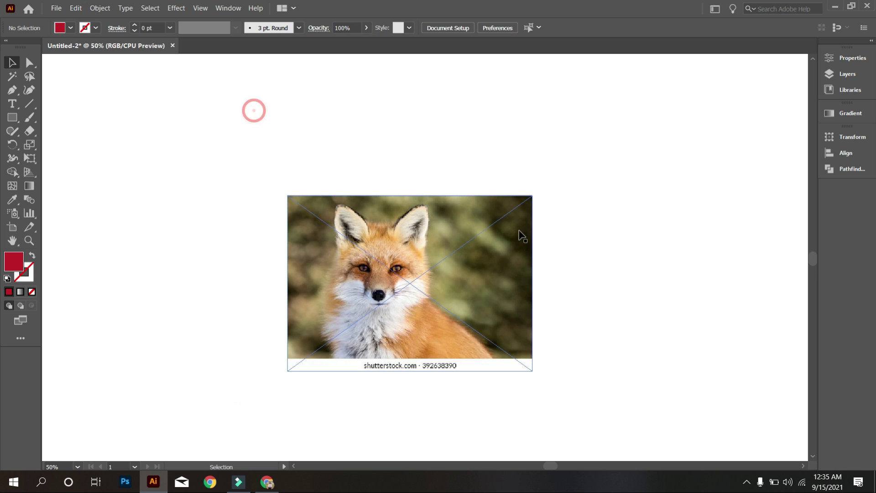
{"action": "left_click", "coordinate": [473, 269]}
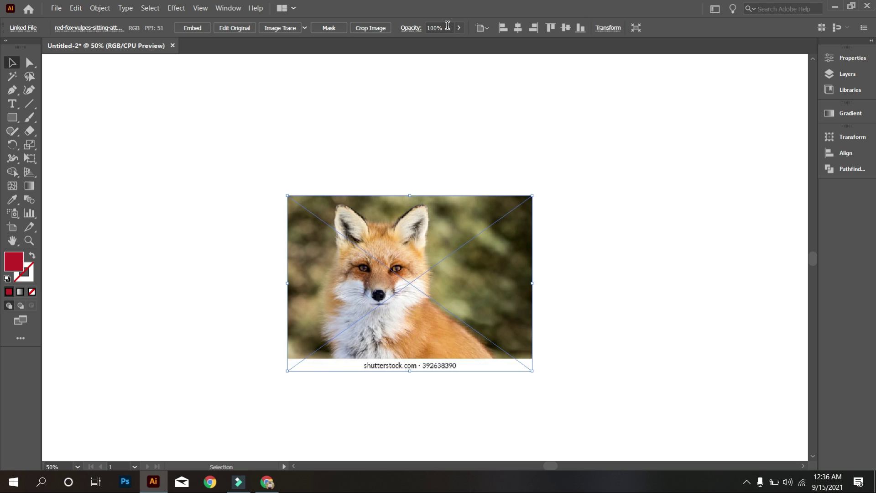
Step: Fade the fox photo to 50% opacity and lock it with Object > Lock > Selection
{"action": "scroll", "coordinate": [447, 25], "scroll_direction": "down", "scroll_amount": 5}
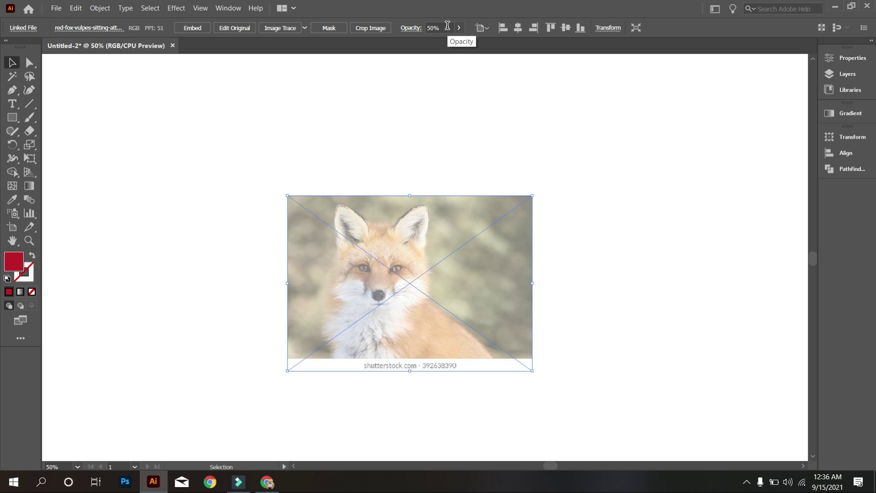
{"action": "left_click", "coordinate": [108, 8]}
{"action": "mouse_move", "coordinate": [147, 79]}
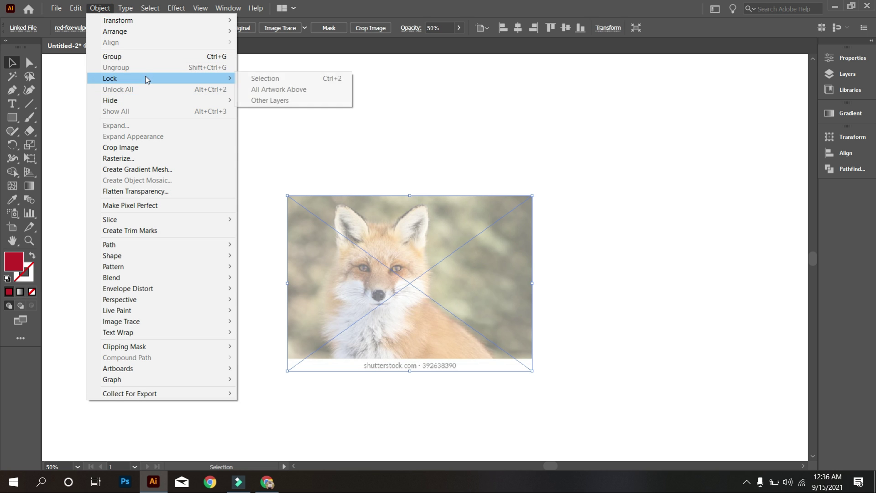
{"action": "left_click", "coordinate": [263, 79]}
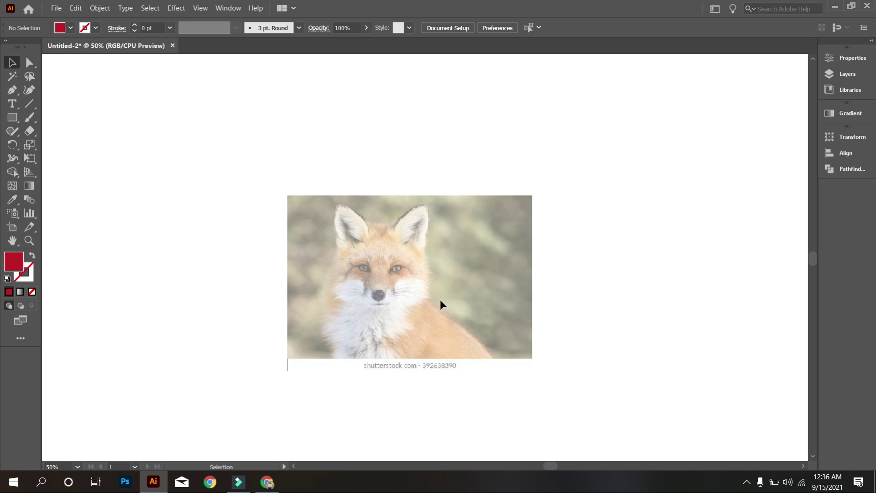
{"action": "scroll", "coordinate": [439, 299], "scroll_direction": "up", "scroll_amount": 1, "text": "alt"}
{"action": "scroll", "coordinate": [403, 300], "scroll_direction": "down", "scroll_amount": 1}
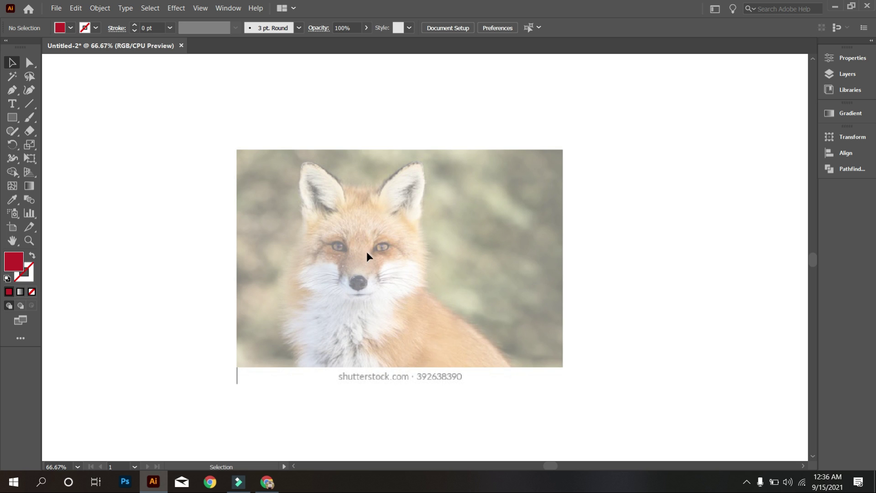
Step: Draw a hexagon to the left of the fox photo with the Polygon tool
{"action": "left_click", "coordinate": [13, 117]}
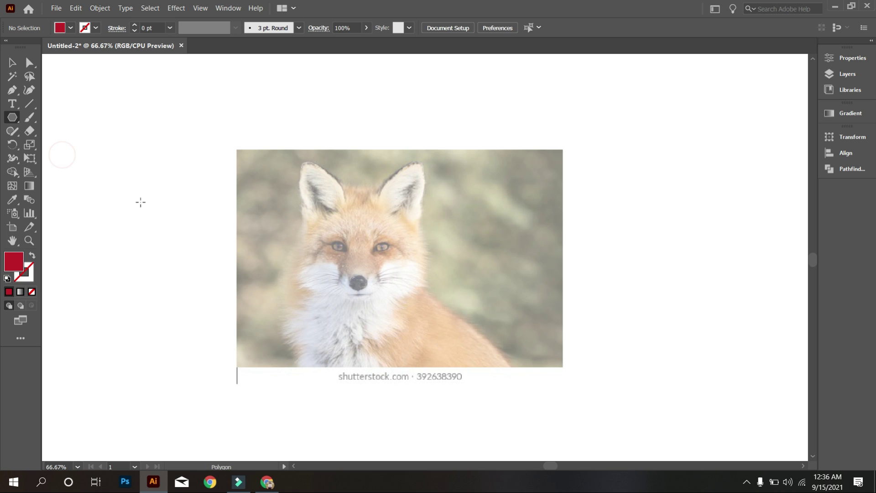
{"action": "key", "text": "v"}
{"action": "left_click", "coordinate": [12, 119]}
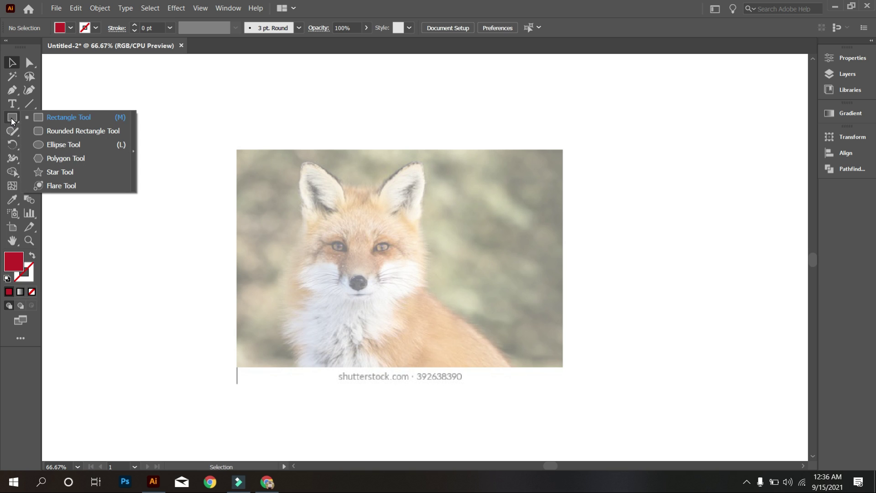
{"action": "left_click", "coordinate": [62, 155]}
{"action": "left_click_drag", "start_coordinate": [149, 179], "coordinate": [208, 237]}
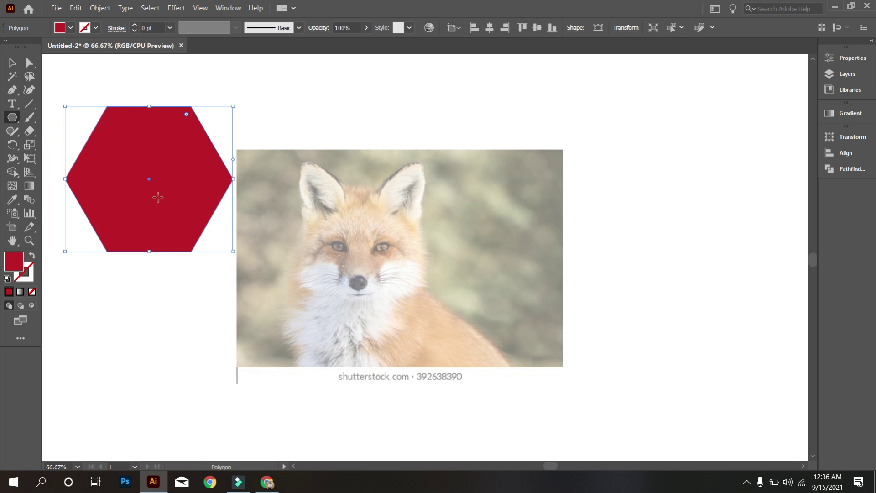
Step: Rotate the hexagon point-up, swap it to a red outline with no fill, and copy it onto the fox's face
{"action": "left_click", "coordinate": [12, 63]}
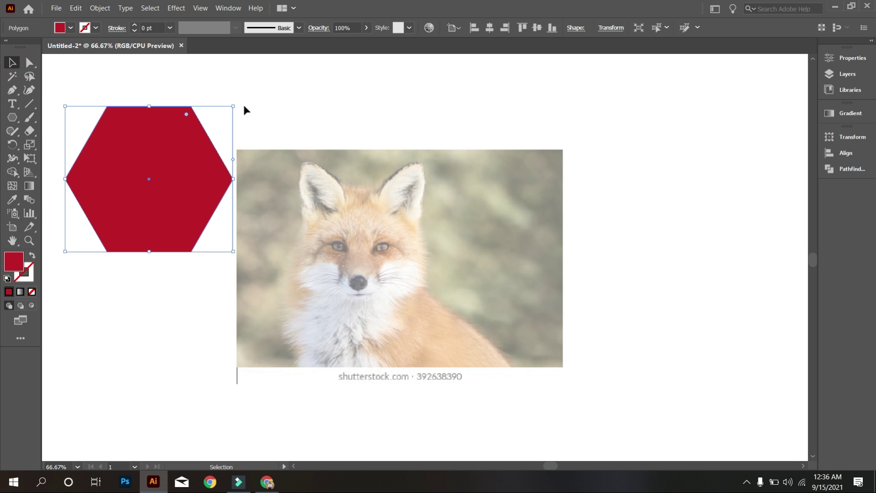
{"action": "left_click_drag", "start_coordinate": [238, 103], "coordinate": [249, 255]}
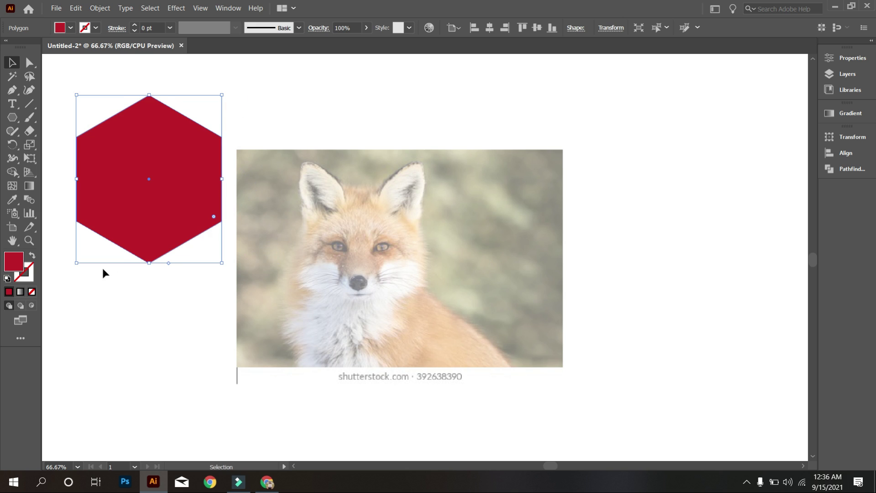
{"action": "left_click", "coordinate": [32, 258]}
{"action": "left_click", "coordinate": [136, 308]}
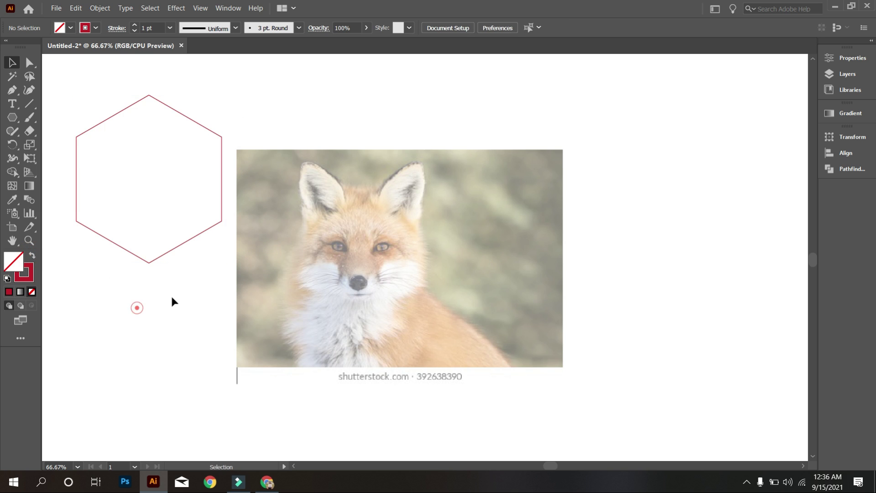
{"action": "left_click_drag", "start_coordinate": [188, 238], "coordinate": [403, 287]}
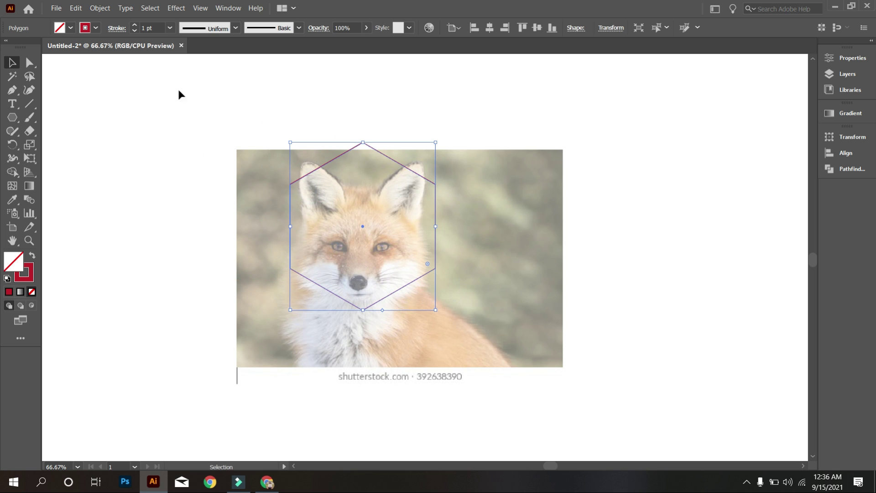
Step: Change the hexagon's outline colour to black
{"action": "left_click", "coordinate": [97, 27]}
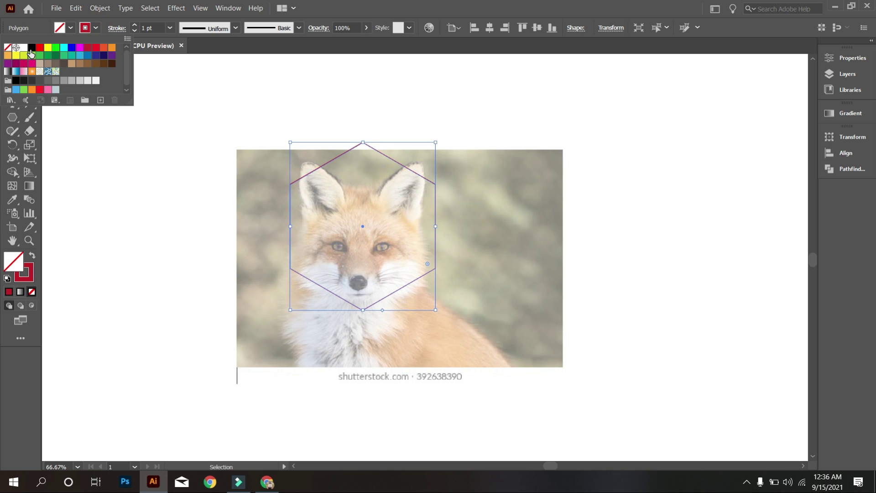
{"action": "left_click", "coordinate": [33, 49]}
{"action": "left_click", "coordinate": [186, 294]}
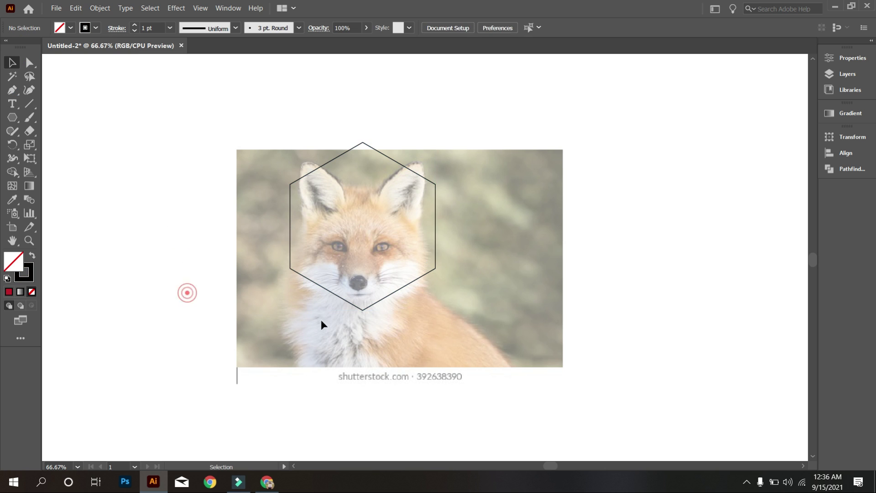
Step: Reshape the hexagon and move it so it frames the fox's face
{"action": "key", "text": "ctrl+1"}
{"action": "scroll", "coordinate": [457, 268], "scroll_direction": "up", "scroll_amount": 1}
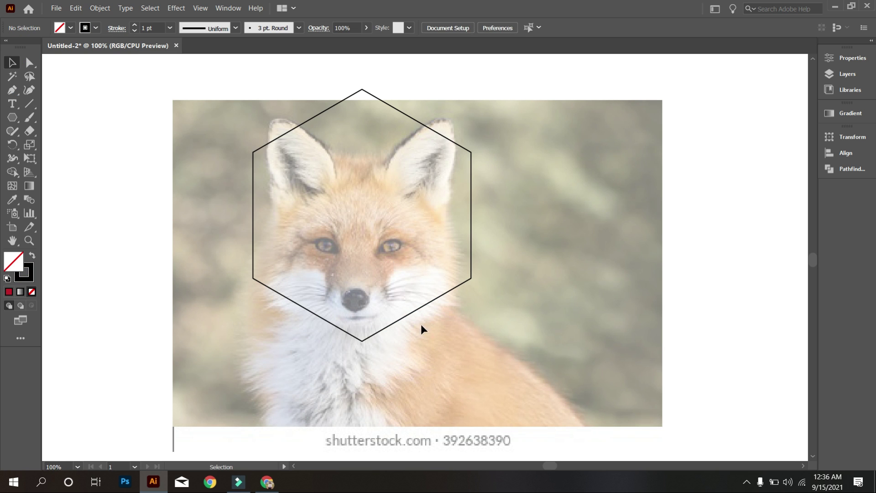
{"action": "left_click_drag", "start_coordinate": [363, 340], "coordinate": [356, 336]}
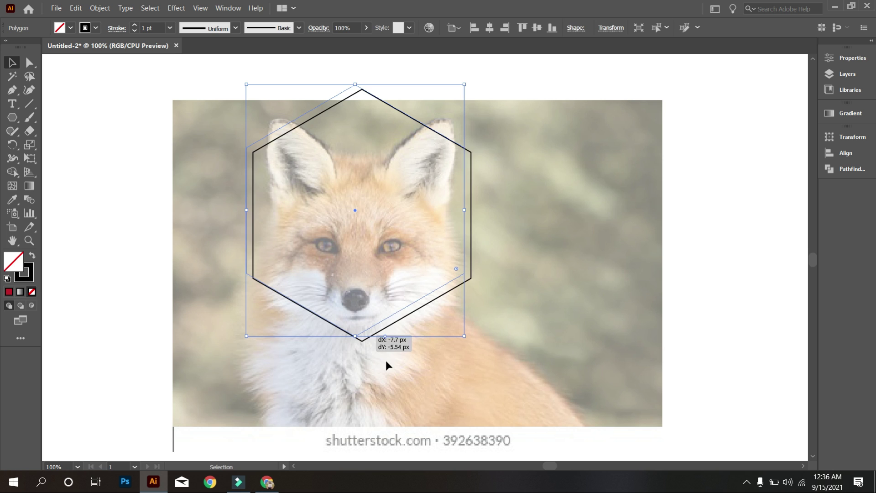
{"action": "left_click", "coordinate": [388, 362]}
{"action": "left_click_drag", "start_coordinate": [266, 108], "coordinate": [362, 135]}
{"action": "left_click", "coordinate": [475, 336]}
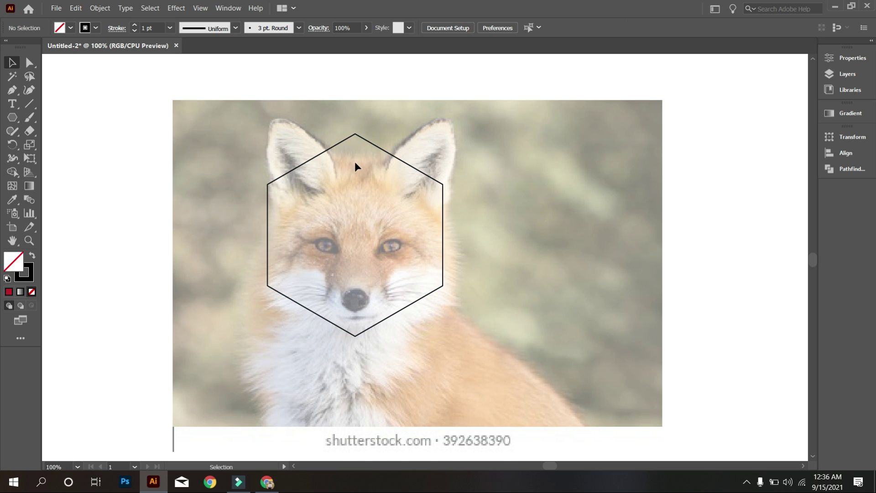
{"action": "scroll", "coordinate": [355, 163], "scroll_direction": "up", "scroll_amount": 1}
{"action": "left_click_drag", "start_coordinate": [312, 134], "coordinate": [368, 82]}
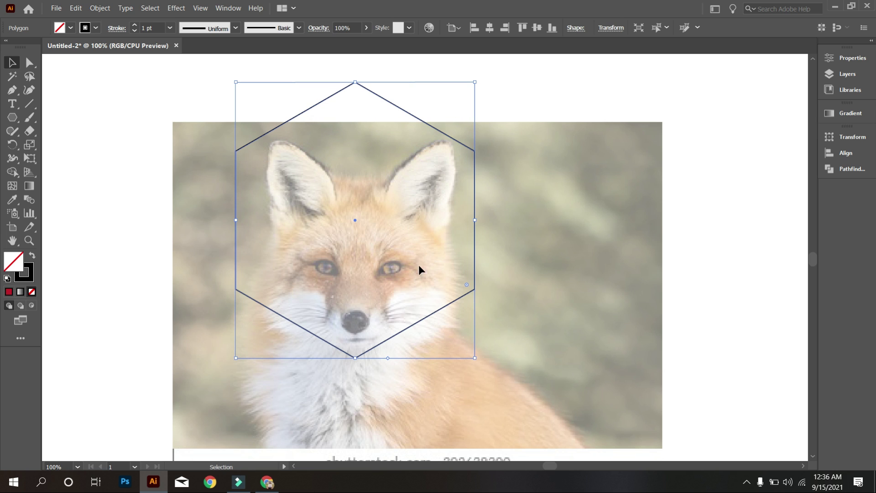
{"action": "scroll", "coordinate": [394, 253], "scroll_direction": "up", "scroll_amount": 1}
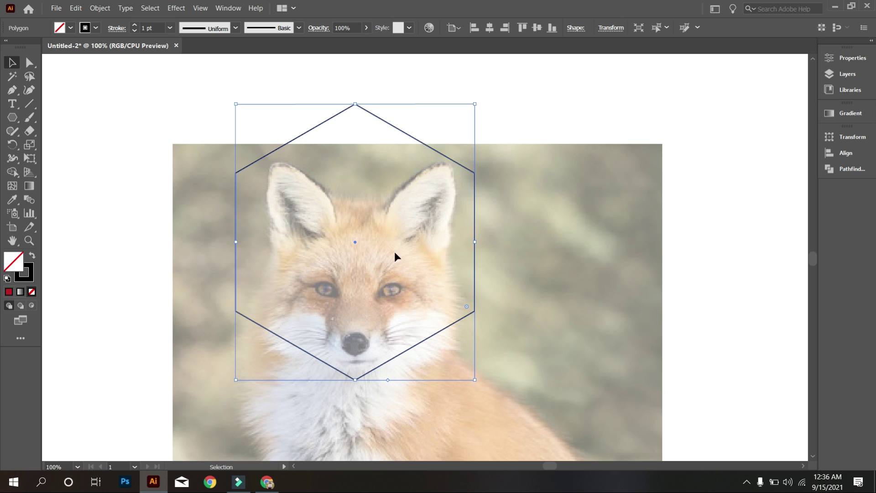
{"action": "left_click_drag", "start_coordinate": [361, 374], "coordinate": [360, 365]}
{"action": "left_click", "coordinate": [365, 392]}
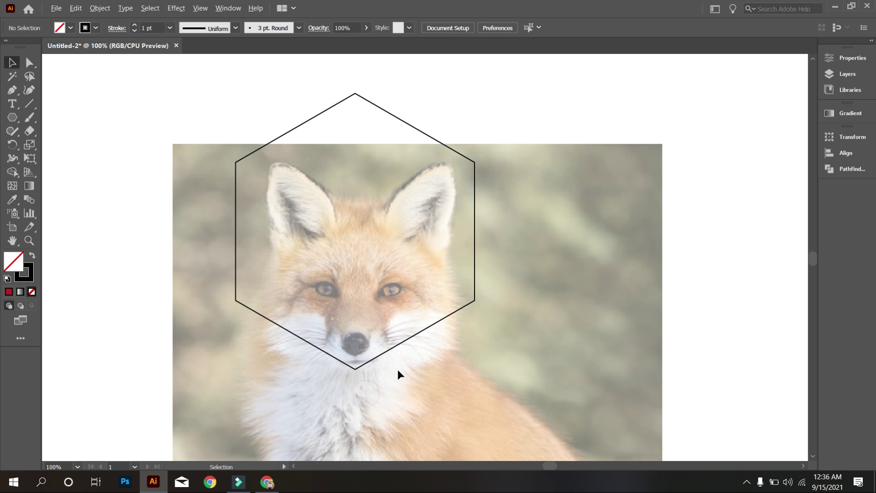
Step: Nudge the hexagon up and left with the arrow keys to centre it on the fox's head
{"action": "scroll", "coordinate": [401, 365], "scroll_direction": "down", "scroll_amount": 1}
{"action": "scroll", "coordinate": [446, 363], "scroll_direction": "up", "scroll_amount": 1}
{"action": "scroll", "coordinate": [320, 182], "scroll_direction": "up", "scroll_amount": 1}
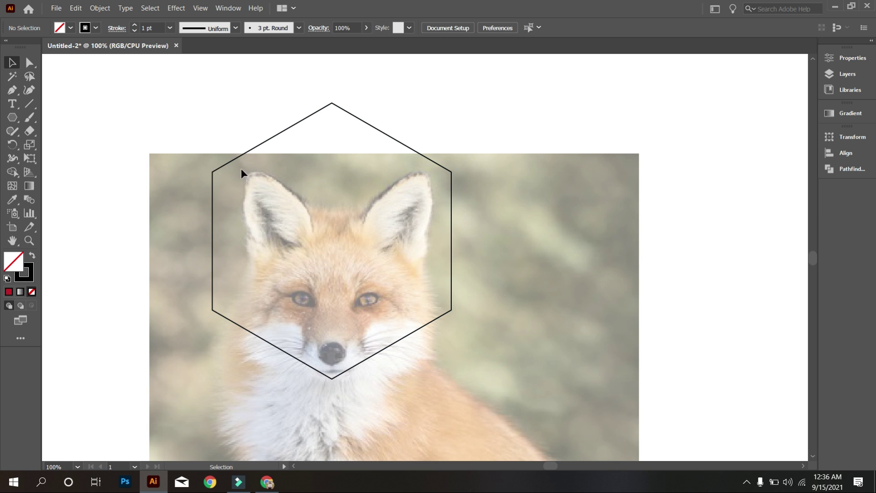
{"action": "scroll", "coordinate": [348, 208], "scroll_direction": "down", "scroll_amount": 1}
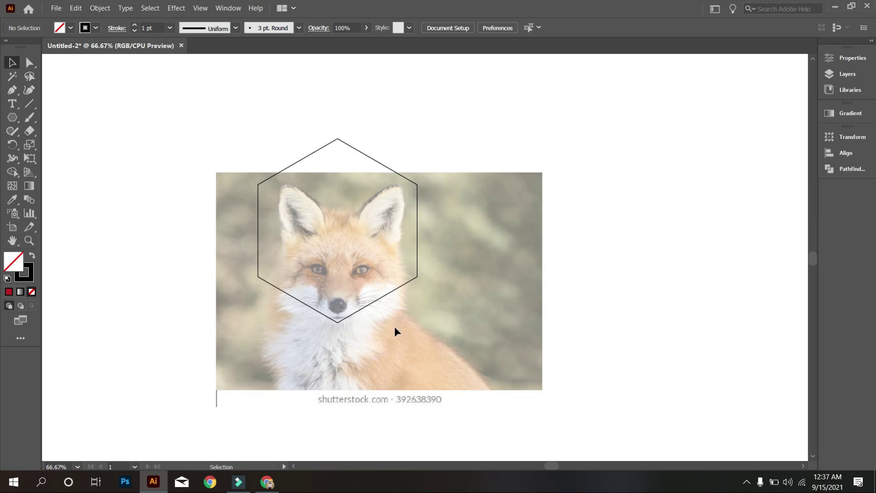
{"action": "left_click_drag", "start_coordinate": [362, 323], "coordinate": [337, 276]}
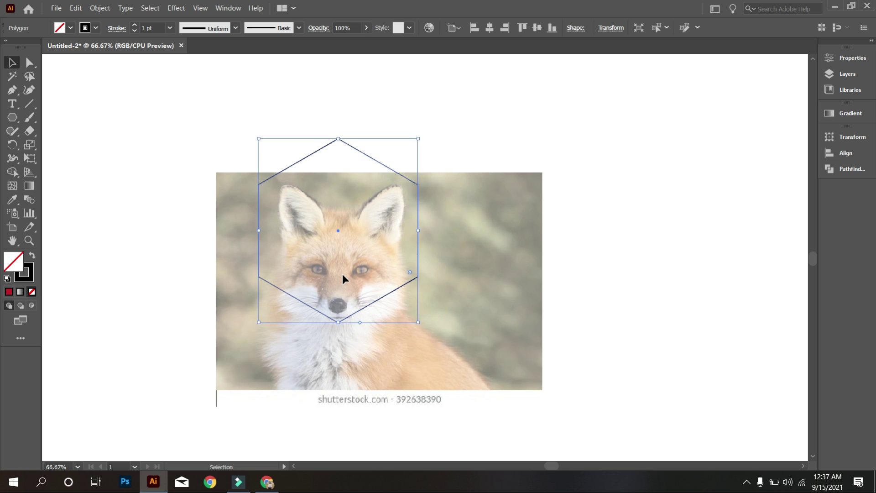
{"action": "key", "text": "Up"}
{"action": "key", "text": "Up"}
{"action": "key", "text": "Left"}
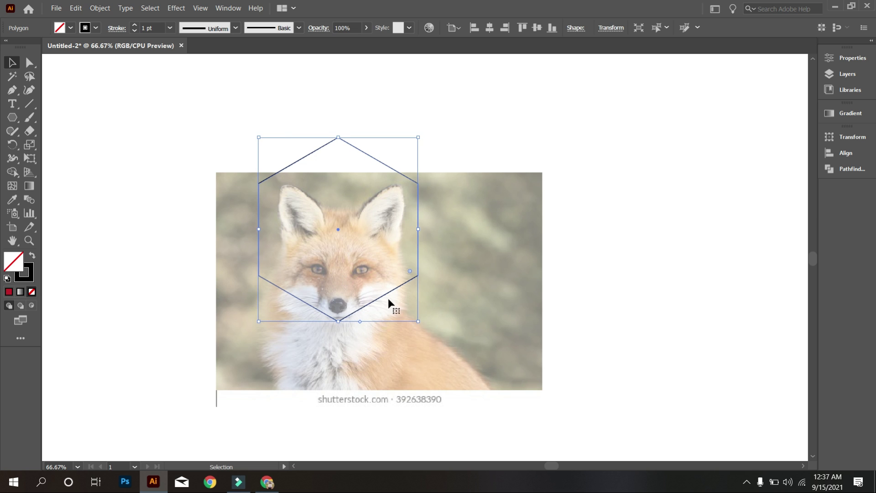
{"action": "left_click", "coordinate": [424, 341]}
{"action": "scroll", "coordinate": [409, 327], "scroll_direction": "up", "scroll_amount": 1}
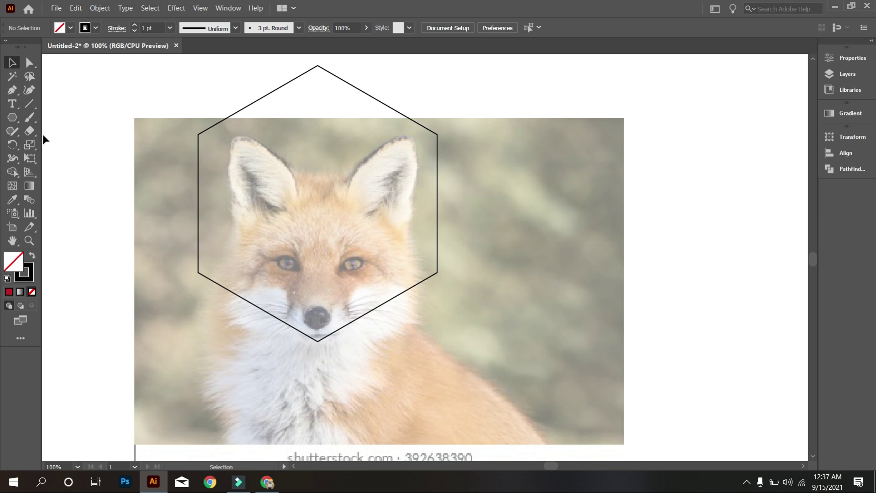
Step: Draw a vertical centre line and four corner-to-corner diagonals across the hexagon with the Line Segment tool
{"action": "left_click", "coordinate": [31, 104]}
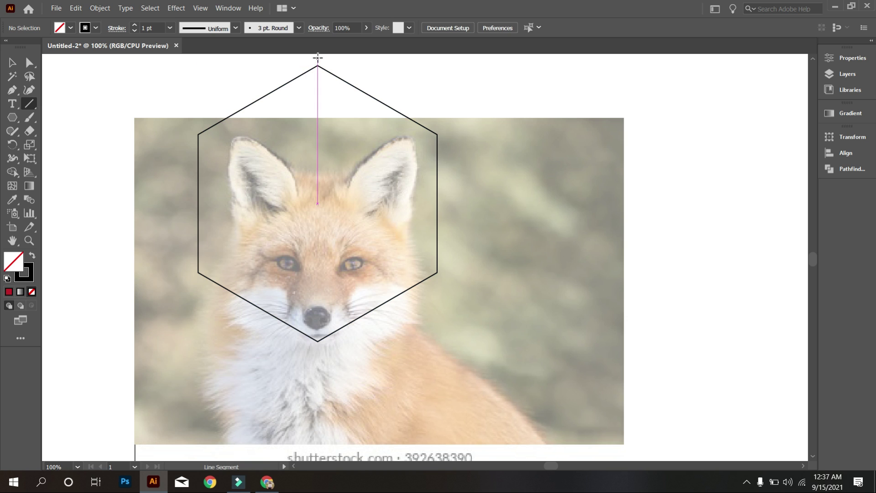
{"action": "left_click_drag", "start_coordinate": [332, 165], "coordinate": [322, 388]}
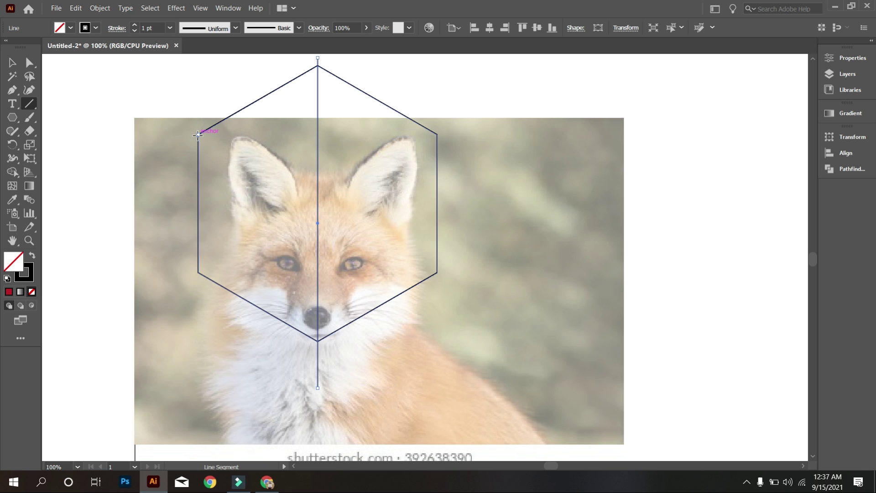
{"action": "left_click_drag", "start_coordinate": [198, 135], "coordinate": [437, 273]}
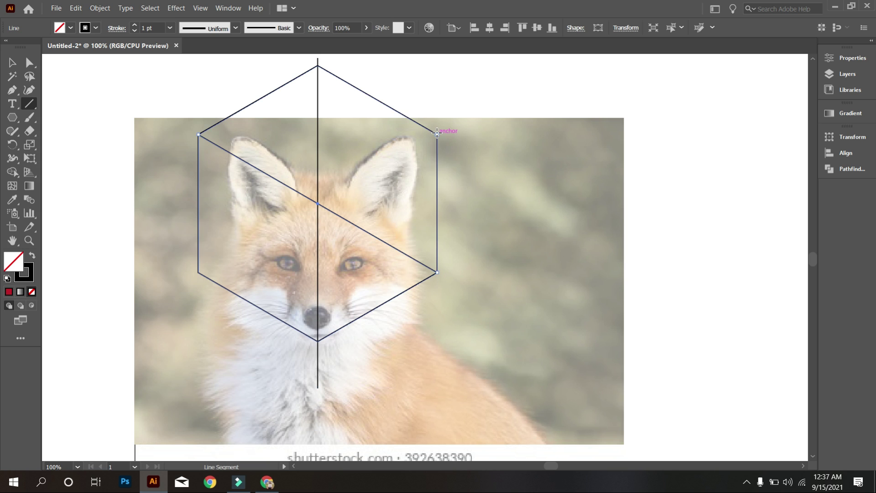
{"action": "left_click_drag", "start_coordinate": [437, 134], "coordinate": [198, 272]}
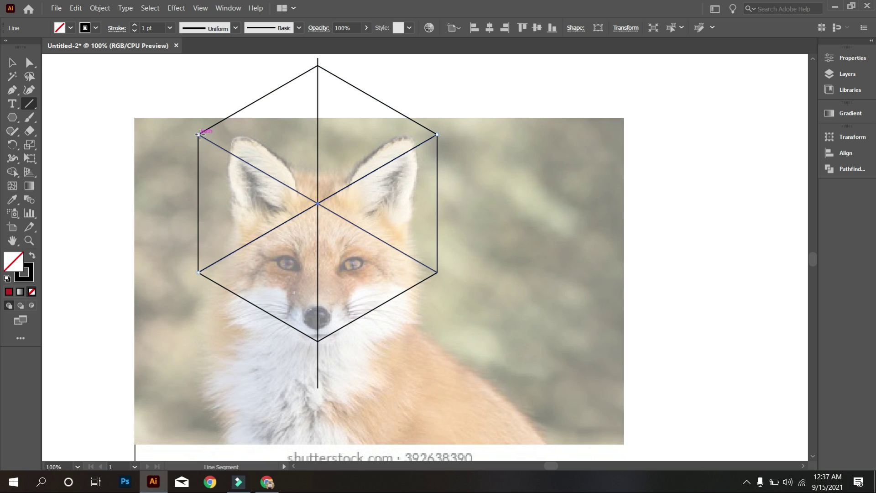
{"action": "left_click_drag", "start_coordinate": [198, 134], "coordinate": [318, 341]}
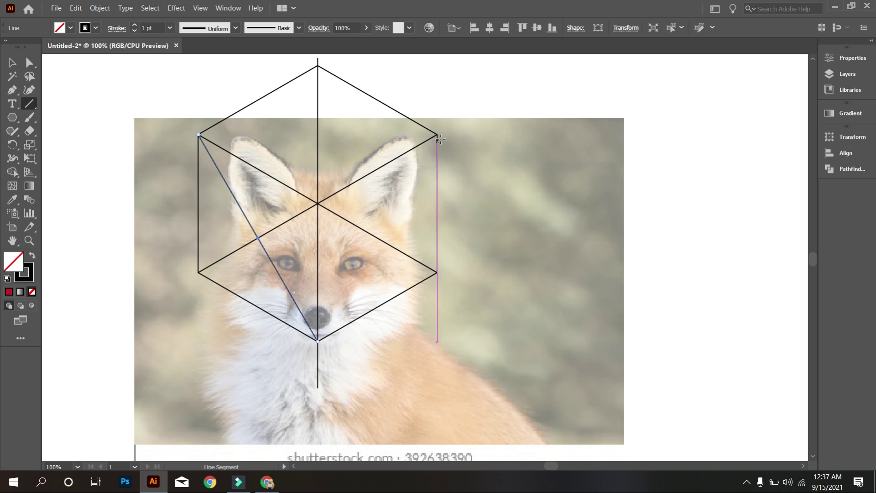
{"action": "left_click_drag", "start_coordinate": [436, 135], "coordinate": [318, 341]}
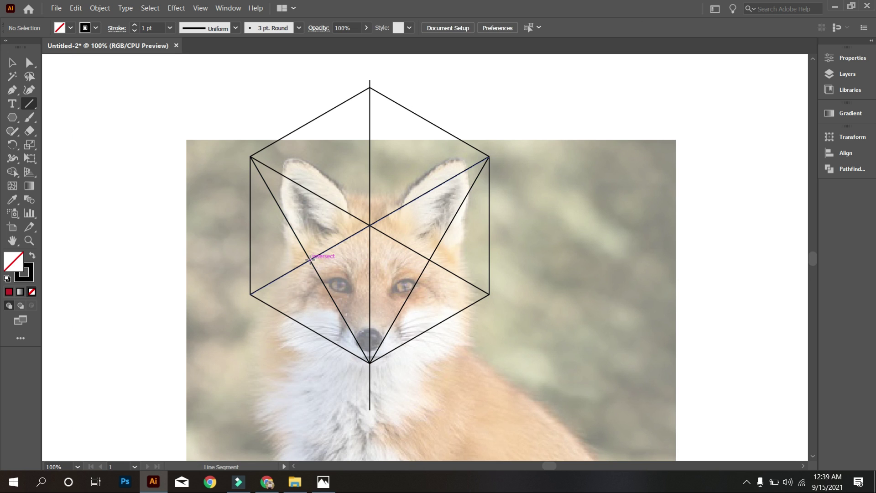
Step: Add short lines from the inner intersections out to the hexagon's left and right edges
{"action": "left_click_drag", "start_coordinate": [310, 259], "coordinate": [250, 225]}
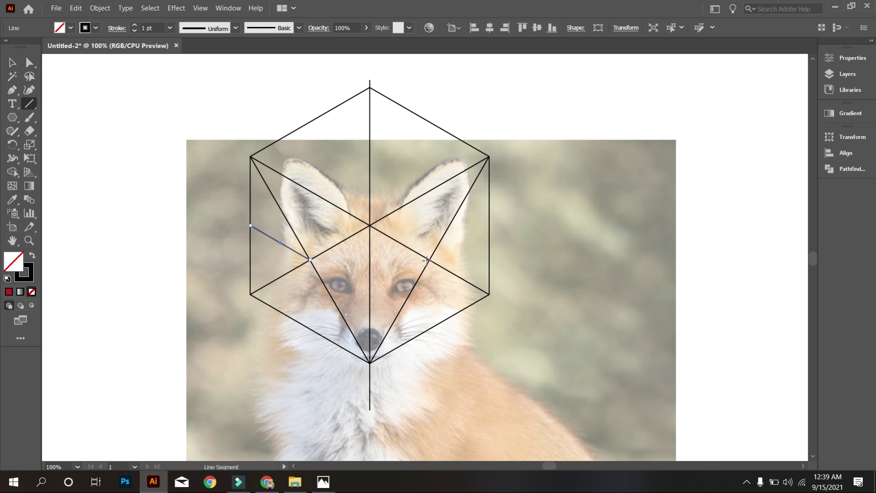
{"action": "left_click_drag", "start_coordinate": [429, 260], "coordinate": [489, 226]}
{"action": "left_click", "coordinate": [15, 63]}
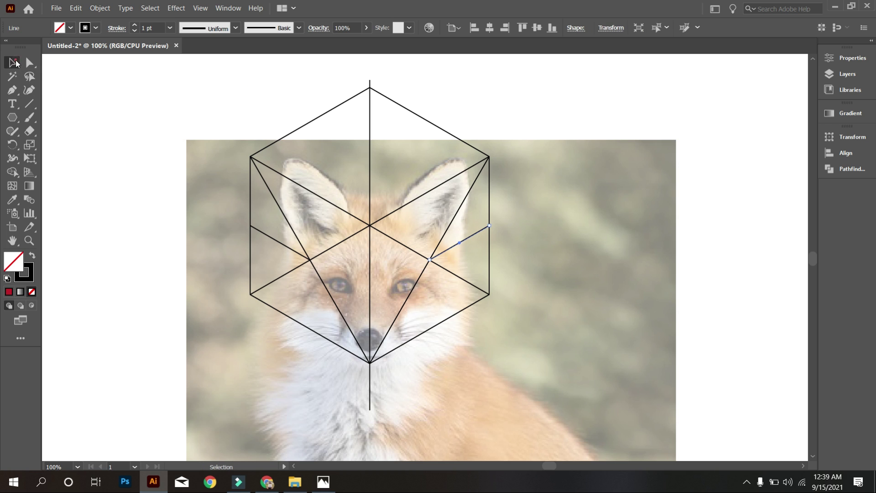
{"action": "left_click", "coordinate": [172, 170]}
{"action": "scroll", "coordinate": [411, 338], "scroll_direction": "down", "scroll_amount": 2}
{"action": "scroll", "coordinate": [419, 347], "scroll_direction": "up", "scroll_amount": 2}
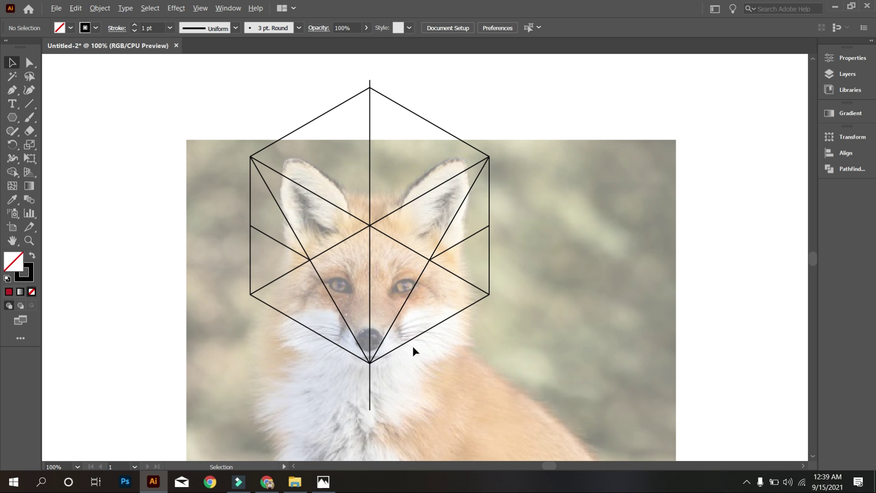
Step: Select all the hexagon's lines and set up the Shape Builder tool with a black fill
{"action": "mouse_move", "coordinate": [178, 86]}
{"action": "left_mouse_down"}
{"action": "mouse_move", "coordinate": [488, 326]}
{"action": "mouse_move", "coordinate": [521, 379]}
{"action": "left_mouse_up"}
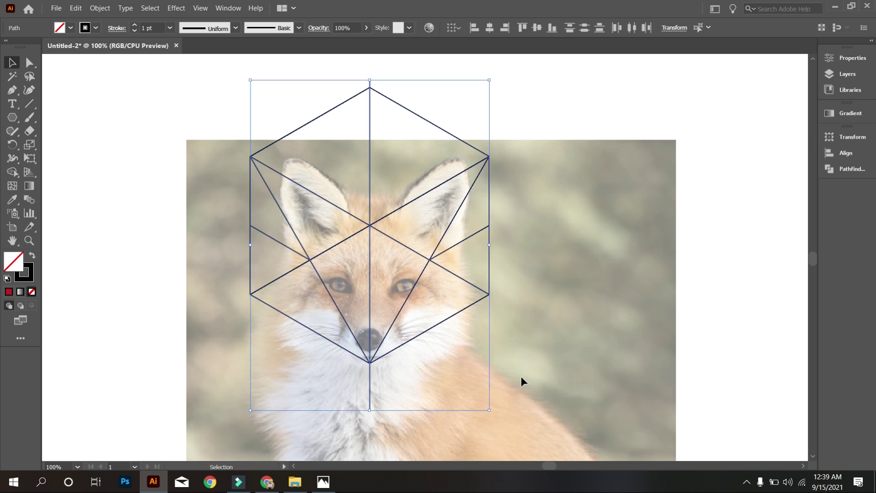
{"action": "scroll", "coordinate": [133, 160], "scroll_direction": "up", "scroll_amount": 1}
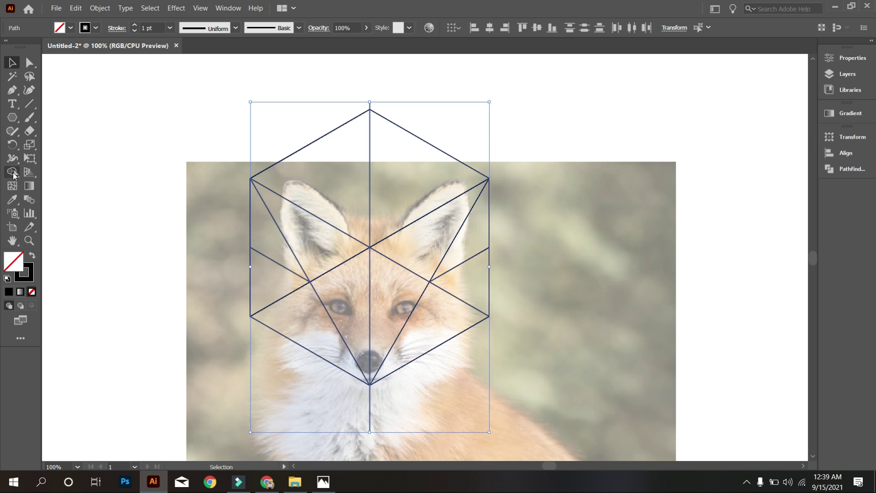
{"action": "left_click", "coordinate": [12, 172]}
{"action": "left_click", "coordinate": [70, 29]}
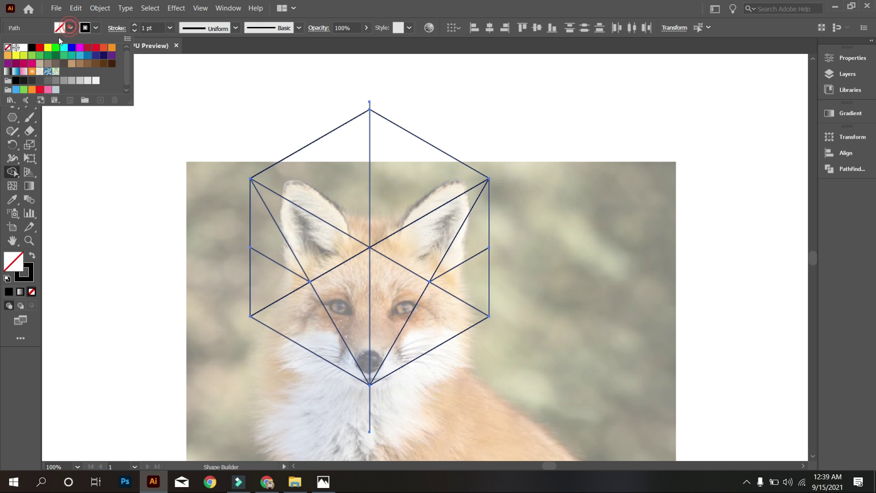
{"action": "left_click", "coordinate": [32, 49]}
{"action": "left_click", "coordinate": [78, 140]}
{"action": "scroll", "coordinate": [345, 289], "scroll_direction": "down", "scroll_amount": 1}
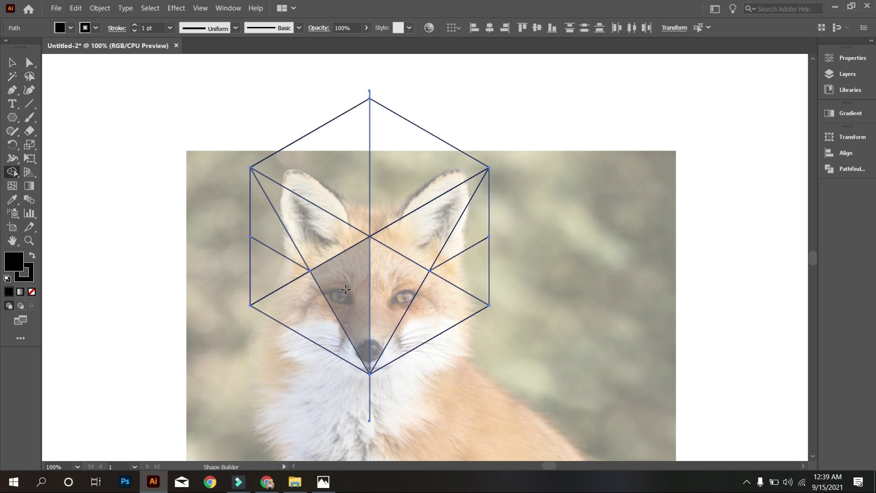
Step: Merge the left, centre, right and upper-side lower facets into one solid black shape
{"action": "left_click", "coordinate": [278, 235]}
{"action": "left_click", "coordinate": [268, 269]}
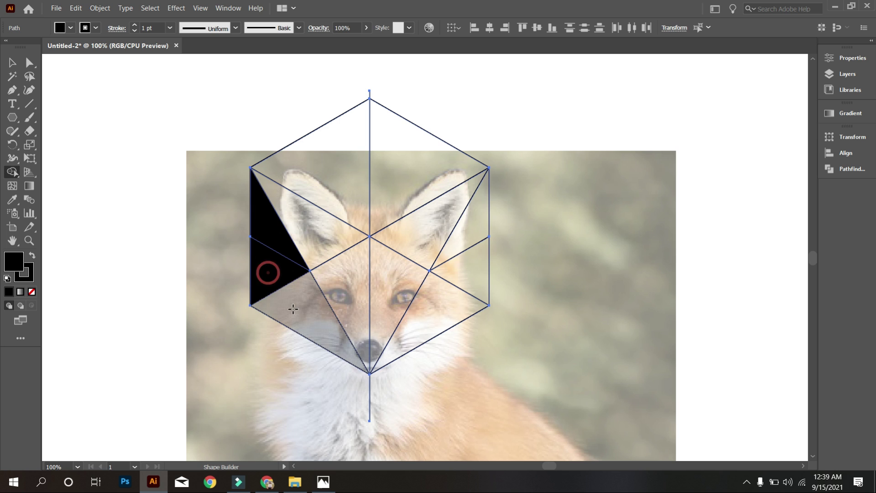
{"action": "left_click", "coordinate": [293, 308]}
{"action": "left_click", "coordinate": [355, 295]}
{"action": "left_click", "coordinate": [394, 302]}
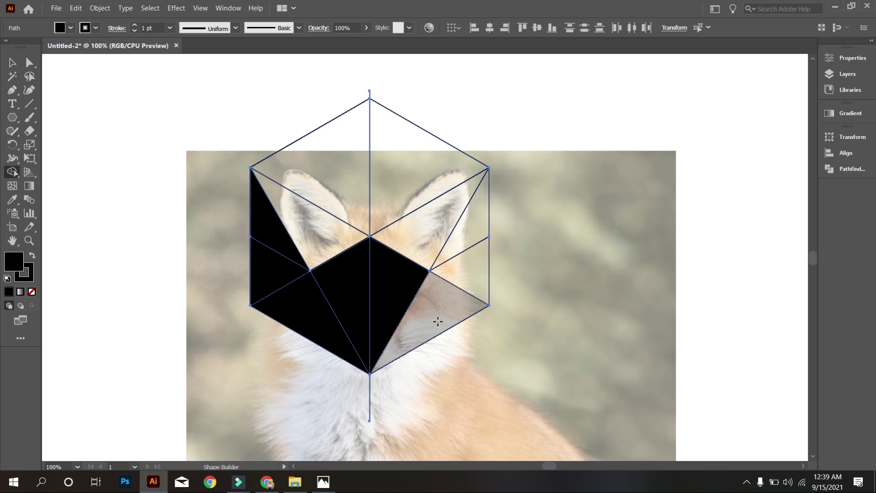
{"action": "left_click", "coordinate": [434, 321]}
{"action": "left_click", "coordinate": [481, 270]}
{"action": "left_click", "coordinate": [480, 230]}
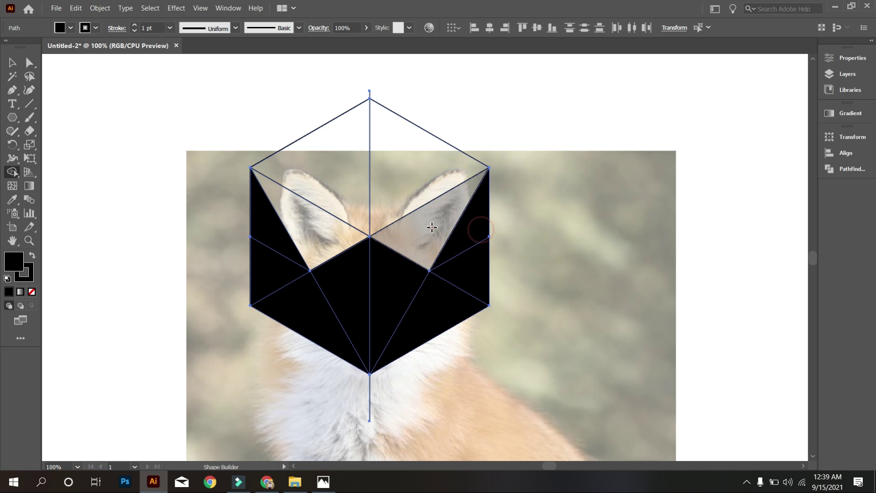
{"action": "left_click", "coordinate": [432, 228]}
{"action": "left_click", "coordinate": [302, 229]}
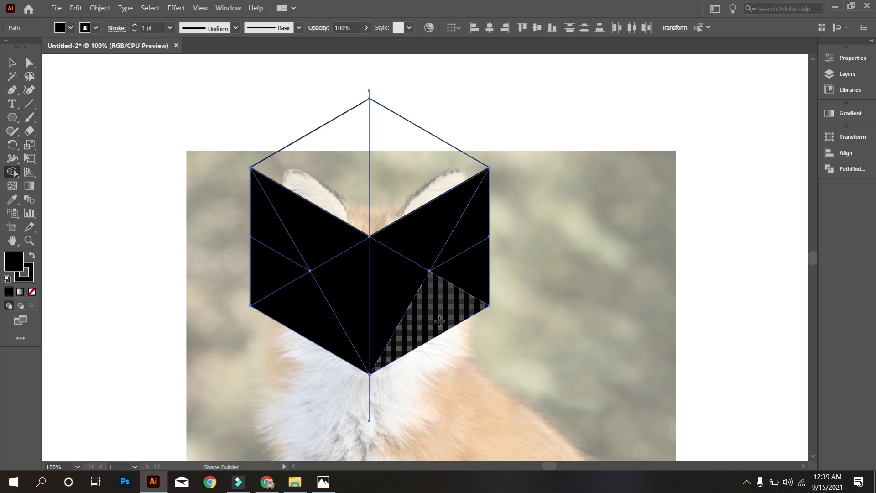
{"action": "left_click", "coordinate": [439, 320]}
{"action": "left_click", "coordinate": [14, 62]}
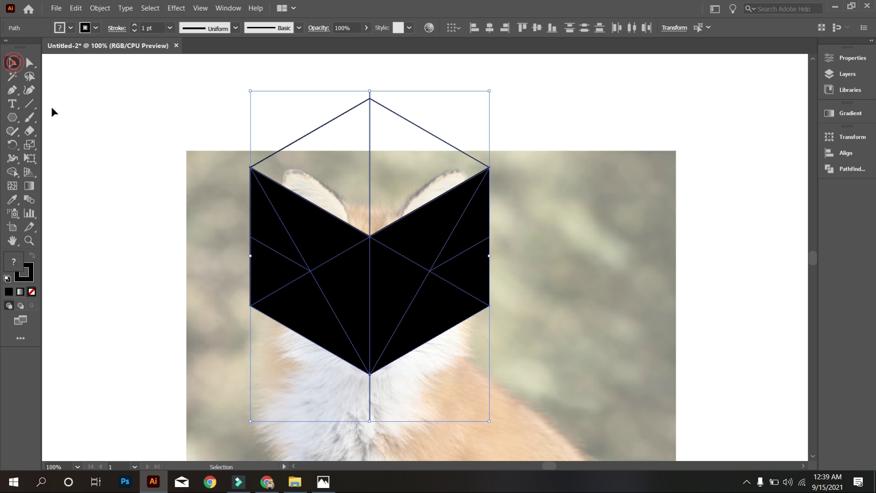
{"action": "left_click", "coordinate": [53, 106]}
{"action": "scroll", "coordinate": [371, 201], "scroll_direction": "up", "scroll_amount": 1}
Step: Delete the leftover upper construction lines and set the black shape's stroke to None
{"action": "left_click_drag", "start_coordinate": [283, 94], "coordinate": [407, 144]}
{"action": "key", "text": "Delete"}
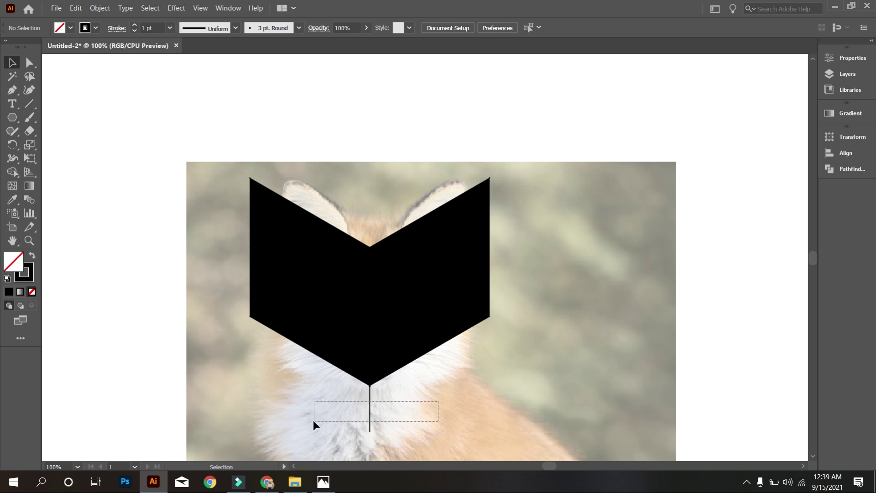
{"action": "left_click_drag", "start_coordinate": [171, 154], "coordinate": [524, 361]}
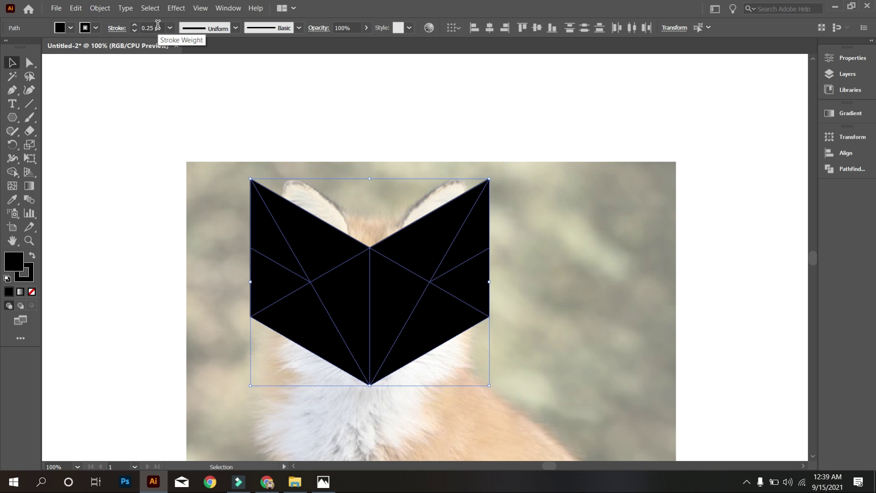
{"action": "scroll", "coordinate": [158, 24], "scroll_direction": "down", "scroll_amount": 1}
{"action": "left_click", "coordinate": [182, 139]}
{"action": "scroll", "coordinate": [254, 178], "scroll_direction": "down", "scroll_amount": 3}
{"action": "scroll", "coordinate": [267, 189], "scroll_direction": "down", "scroll_amount": 1}
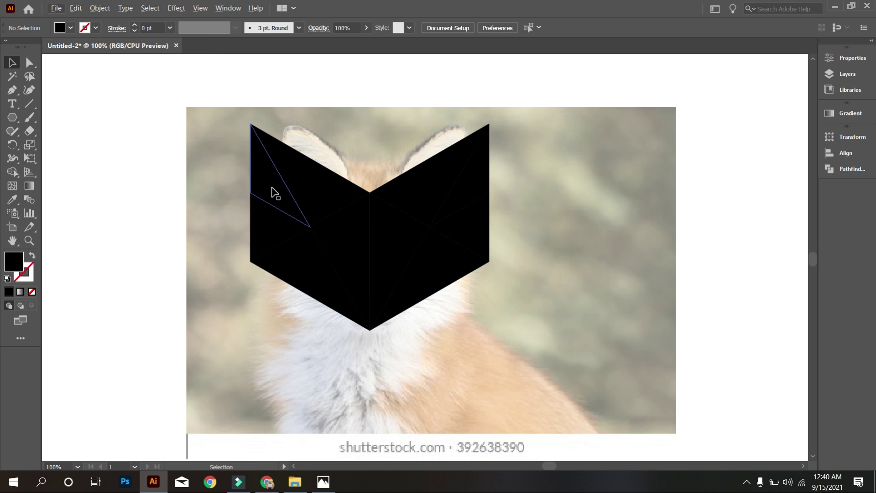
{"action": "scroll", "coordinate": [443, 292], "scroll_direction": "down", "scroll_amount": 1, "text": "alt"}
{"action": "left_click_drag", "start_coordinate": [483, 316], "coordinate": [279, 171]}
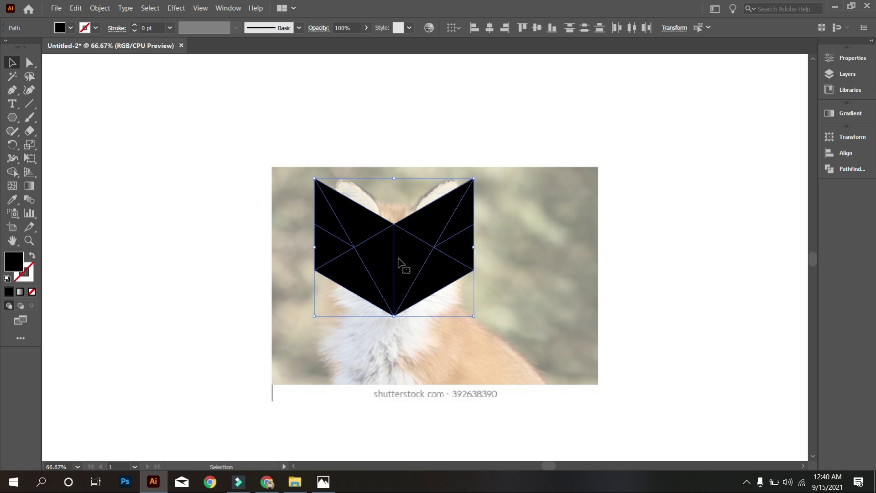
Step: Move the black fox shape off the photo to below the red swatches and select one triangle
{"action": "left_click_drag", "start_coordinate": [399, 256], "coordinate": [170, 189]}
{"action": "left_click", "coordinate": [214, 301]}
{"action": "scroll", "coordinate": [373, 315], "scroll_direction": "up", "scroll_amount": 1}
{"action": "scroll", "coordinate": [373, 314], "scroll_direction": "left", "scroll_amount": 2}
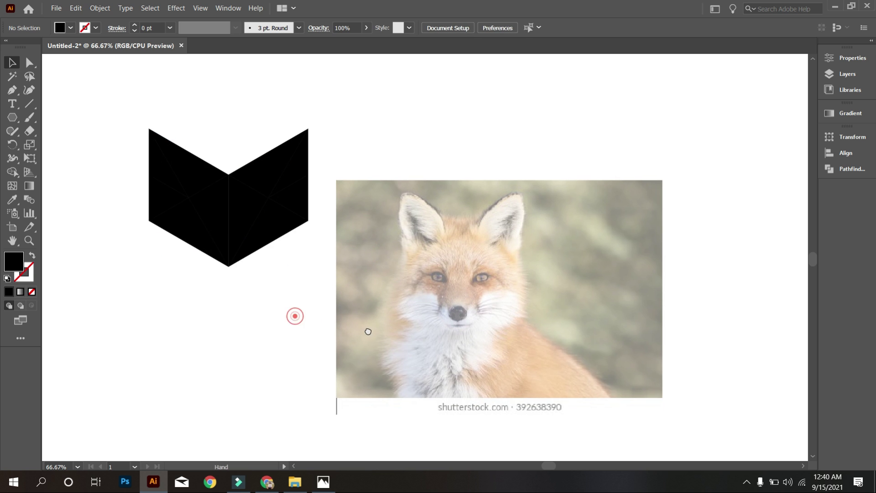
{"action": "scroll", "coordinate": [391, 331], "scroll_direction": "down", "scroll_amount": 1, "text": "alt"}
{"action": "scroll", "coordinate": [273, 325], "scroll_direction": "up", "scroll_amount": 1}
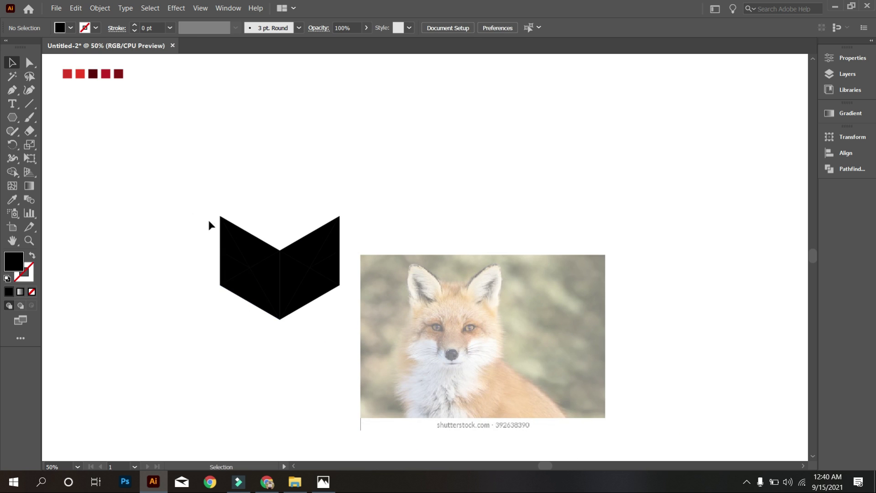
{"action": "left_click_drag", "start_coordinate": [192, 211], "coordinate": [166, 179]}
{"action": "scroll", "coordinate": [256, 247], "scroll_direction": "up", "scroll_amount": 1}
{"action": "scroll", "coordinate": [257, 246], "scroll_direction": "left", "scroll_amount": 3}
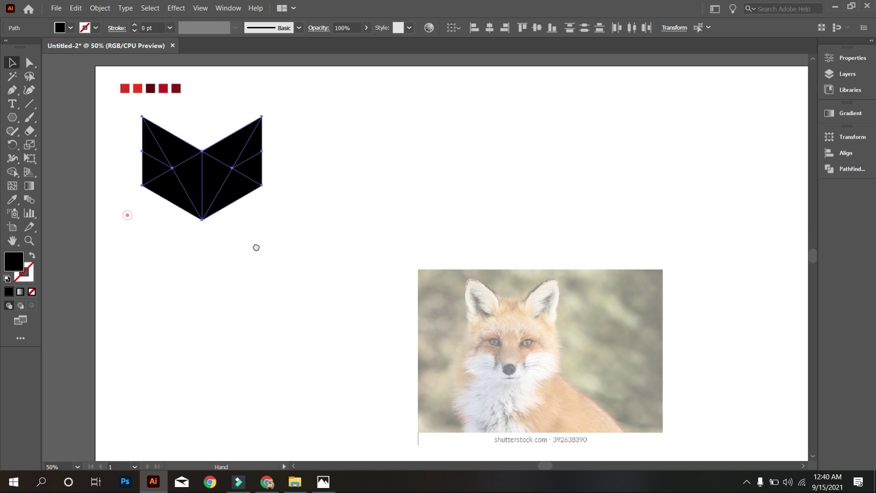
{"action": "scroll", "coordinate": [320, 197], "scroll_direction": "up", "scroll_amount": 2, "text": "alt"}
{"action": "scroll", "coordinate": [295, 178], "scroll_direction": "up", "scroll_amount": 2}
{"action": "scroll", "coordinate": [296, 178], "scroll_direction": "up", "scroll_amount": 1}
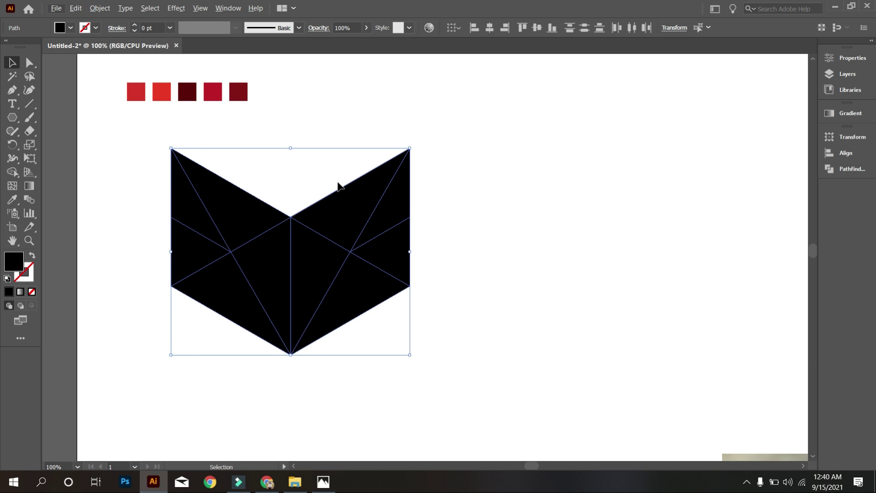
{"action": "left_click", "coordinate": [489, 197]}
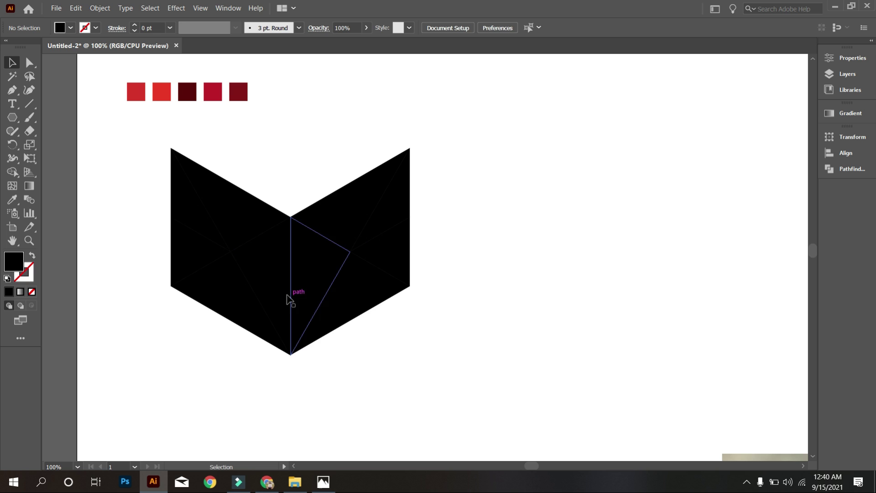
{"action": "left_click", "coordinate": [278, 284]}
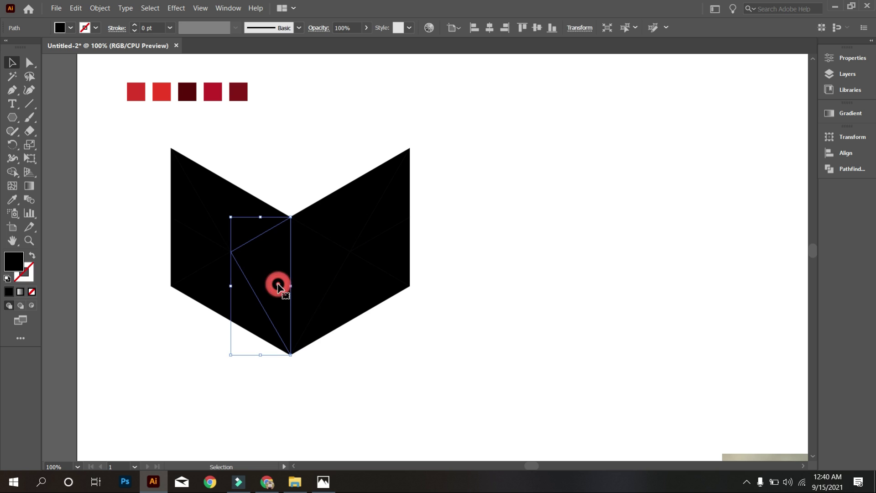
Step: Eyedropper the first three swatch reds into the centre triangles, upper facets and top-left corner
{"action": "left_click", "coordinate": [12, 201]}
{"action": "left_click", "coordinate": [138, 93]}
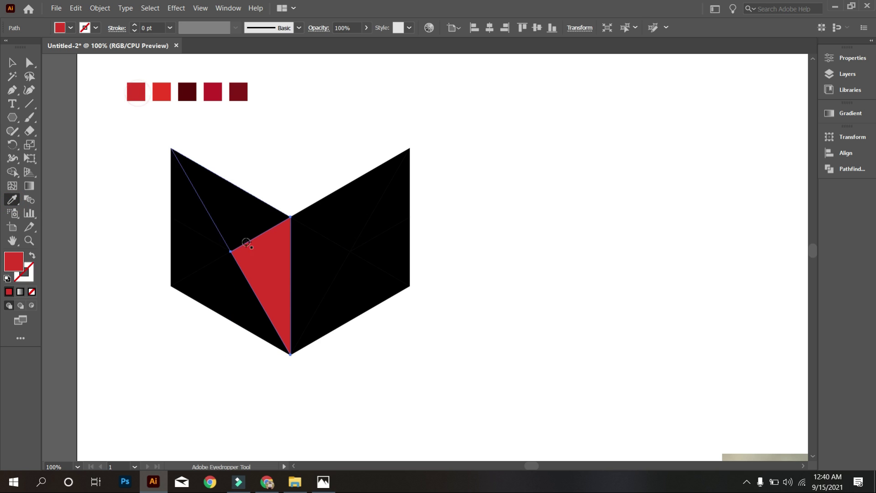
{"action": "left_click", "coordinate": [298, 275], "text": "ctrl"}
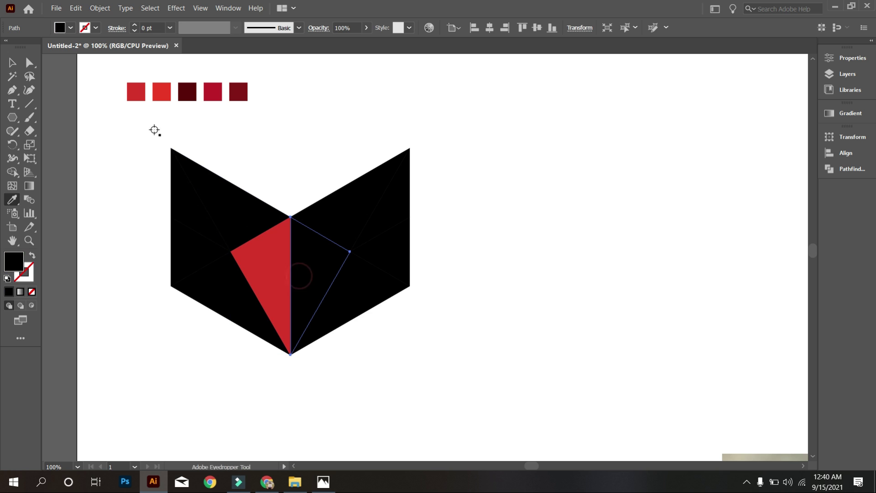
{"action": "left_click", "coordinate": [161, 91]}
{"action": "left_click", "coordinate": [233, 218], "text": "ctrl"}
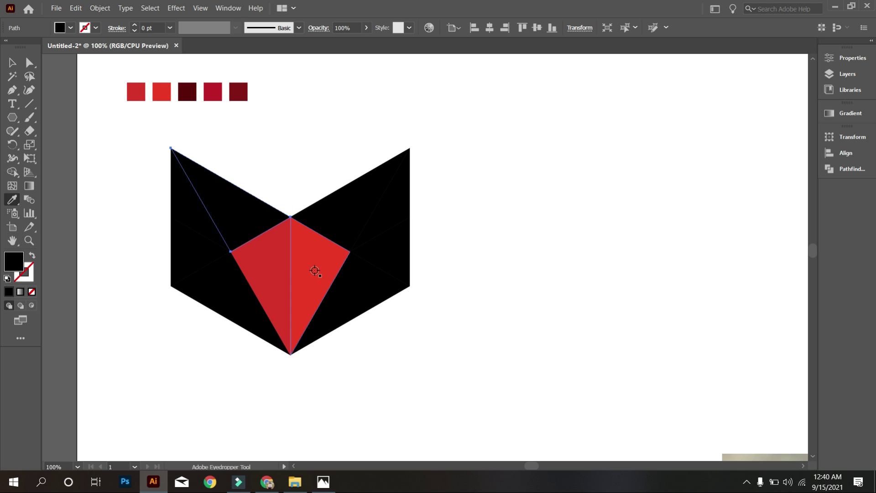
{"action": "left_click", "coordinate": [313, 268]}
{"action": "left_click", "coordinate": [357, 207], "text": "ctrl"}
{"action": "left_click", "coordinate": [271, 258]}
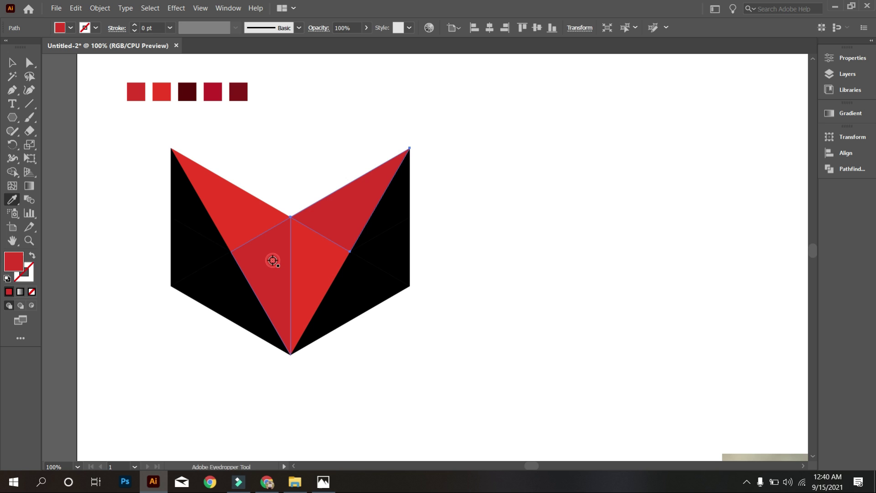
{"action": "left_click", "coordinate": [192, 206], "text": "ctrl"}
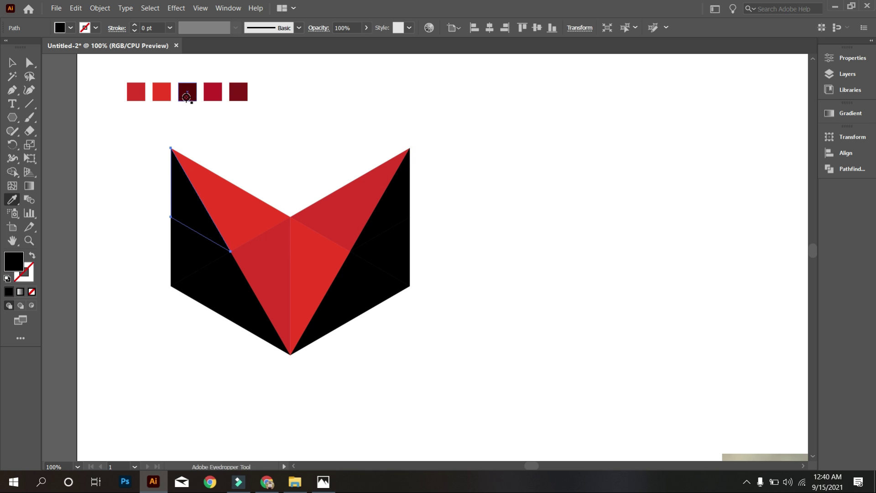
{"action": "left_click", "coordinate": [186, 97]}
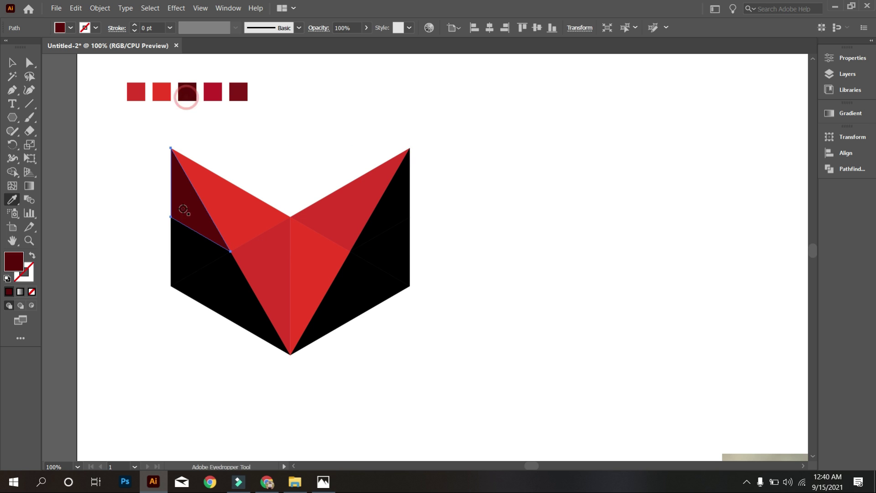
Step: Colour the left-side triangles crimson and dark red from swatches four and five, mirroring each onto the right side
{"action": "left_click", "coordinate": [186, 269], "text": "ctrl"}
{"action": "left_click", "coordinate": [219, 94]}
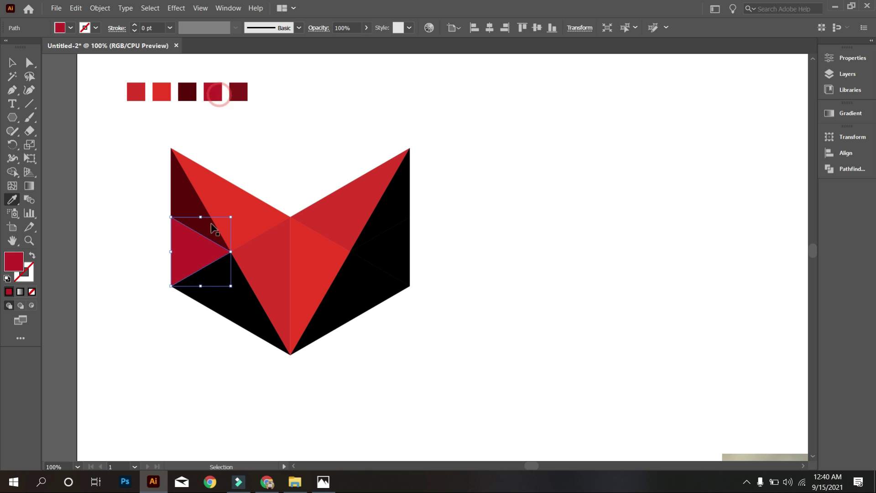
{"action": "left_click", "coordinate": [225, 297], "text": "ctrl"}
{"action": "left_click", "coordinate": [242, 95]}
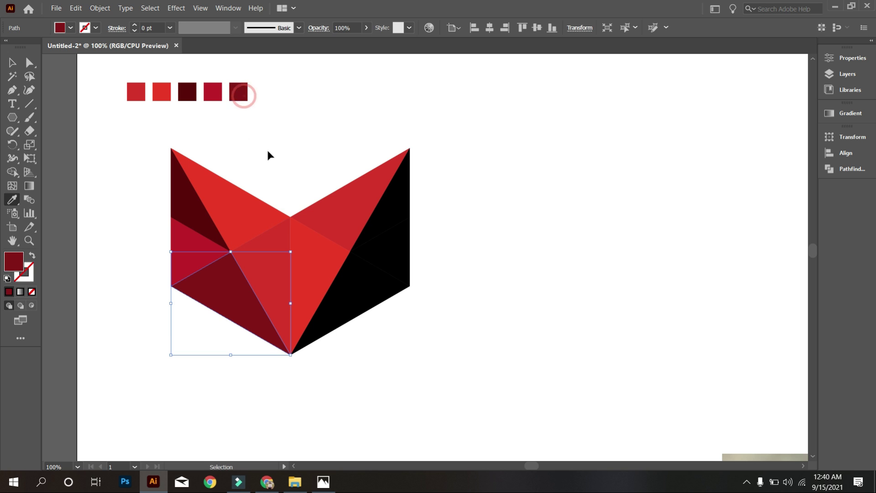
{"action": "left_click", "coordinate": [365, 292], "text": "ctrl"}
{"action": "left_click", "coordinate": [235, 290]}
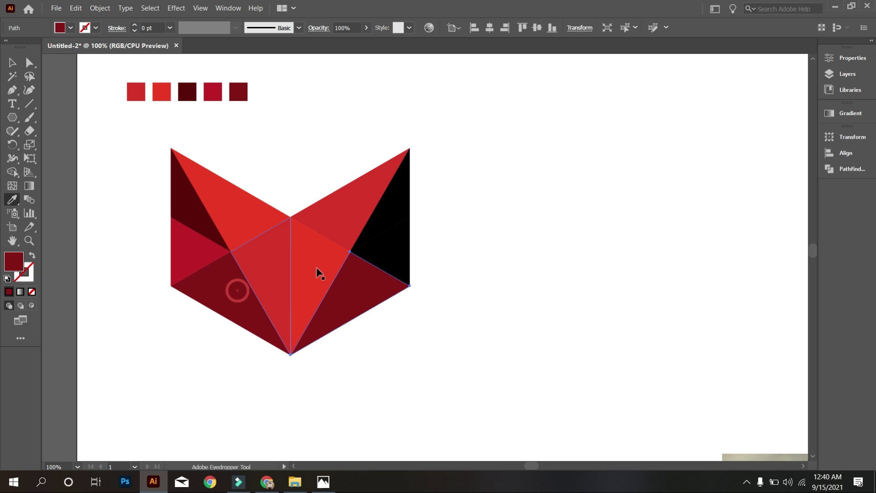
{"action": "left_click", "coordinate": [401, 237], "text": "ctrl"}
{"action": "left_click", "coordinate": [215, 251]}
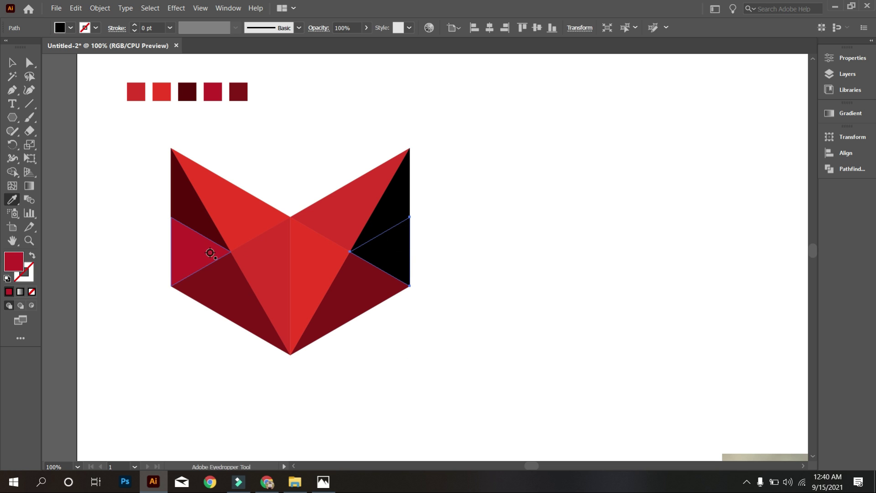
{"action": "left_click", "coordinate": [399, 196], "text": "ctrl"}
{"action": "left_click", "coordinate": [188, 206]}
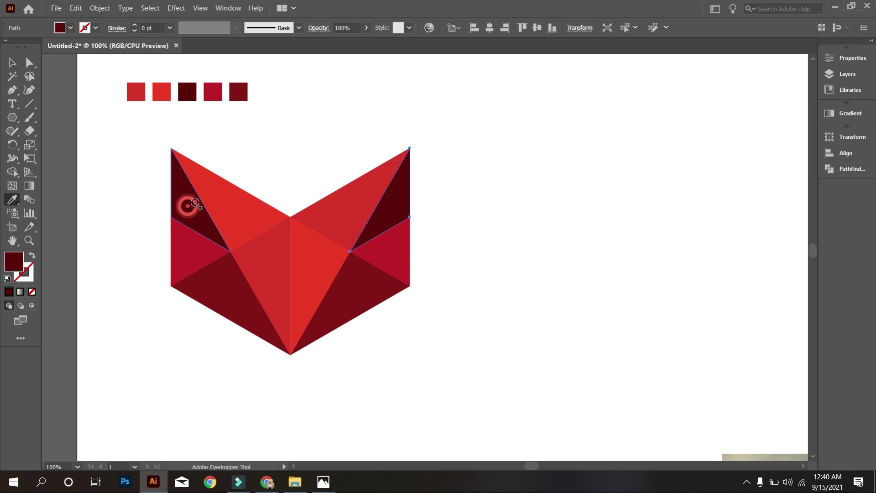
{"action": "left_click", "coordinate": [12, 62]}
{"action": "left_click_drag", "start_coordinate": [119, 134], "coordinate": [481, 393]}
Step: Group all the selected red fox facets into a single logo object
{"action": "right_click", "coordinate": [482, 193]}
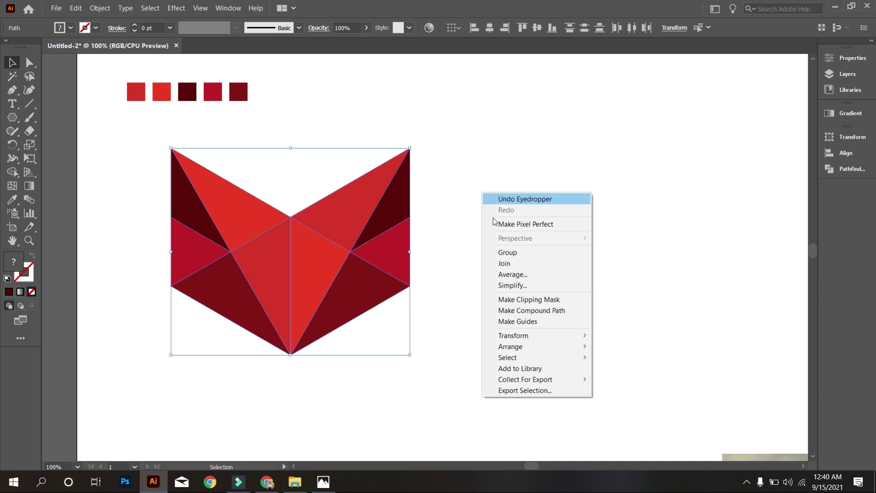
{"action": "left_click", "coordinate": [503, 253]}
{"action": "scroll", "coordinate": [303, 254], "scroll_direction": "down", "scroll_amount": 2}
{"action": "scroll", "coordinate": [500, 287], "scroll_direction": "down", "scroll_amount": 1}
{"action": "left_click_drag", "start_coordinate": [538, 318], "coordinate": [424, 256]}
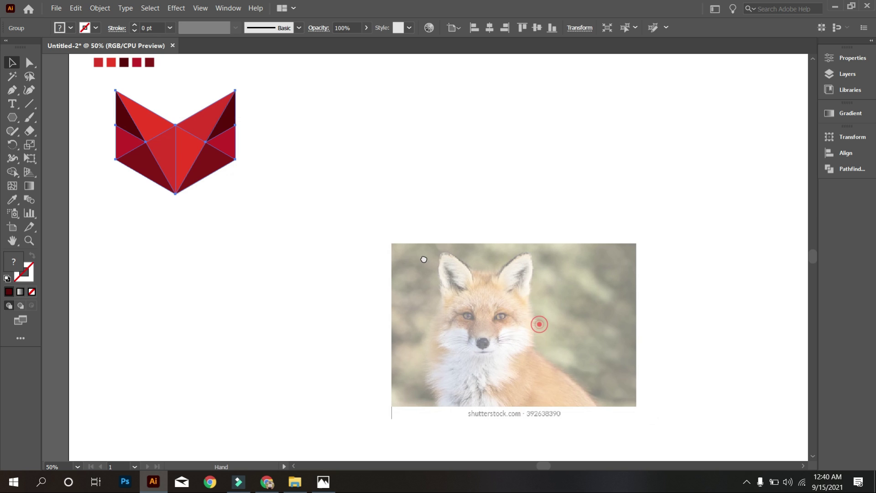
Step: Centre the fox logo on the artboard, then move it left of the fox photo
{"action": "left_click", "coordinate": [490, 28]}
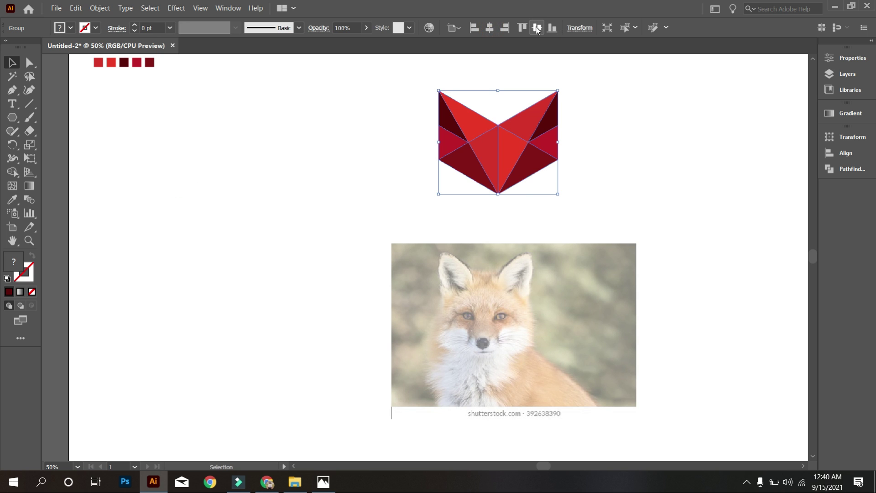
{"action": "left_click", "coordinate": [537, 29]}
{"action": "left_click", "coordinate": [356, 172]}
{"action": "left_click_drag", "start_coordinate": [480, 302], "coordinate": [264, 355]}
{"action": "left_click", "coordinate": [446, 377]}
{"action": "scroll", "coordinate": [444, 357], "scroll_direction": "down", "scroll_amount": 1}
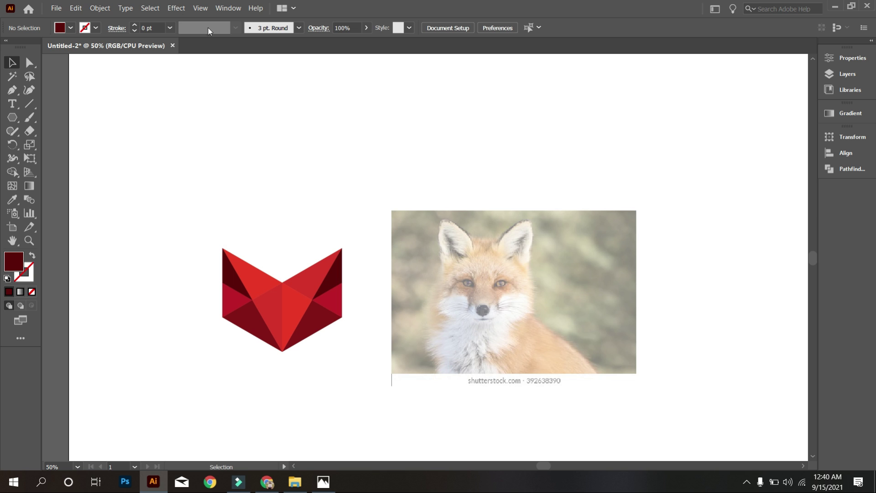
Step: Unlock all locked artwork via Object > Unlock All and select the fox photo
{"action": "left_click", "coordinate": [151, 4]}
{"action": "mouse_move", "coordinate": [100, 8]}
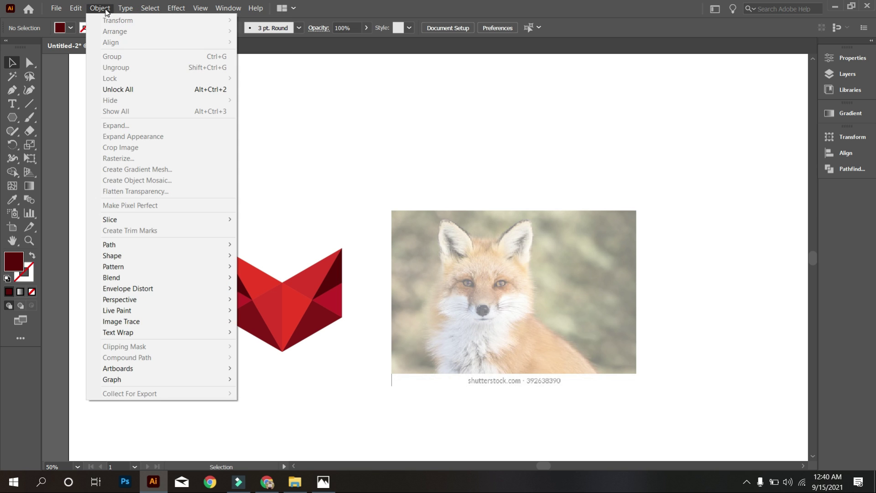
{"action": "left_click", "coordinate": [146, 89]}
{"action": "left_click", "coordinate": [453, 94]}
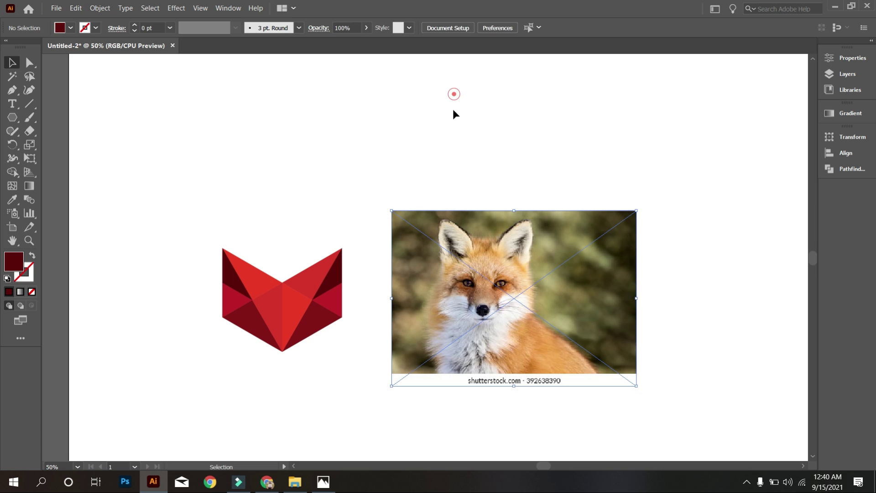
{"action": "left_click", "coordinate": [451, 362]}
{"action": "scroll", "coordinate": [451, 362], "scroll_direction": "down", "scroll_amount": 1}
{"action": "scroll", "coordinate": [451, 361], "scroll_direction": "up", "scroll_amount": 1}
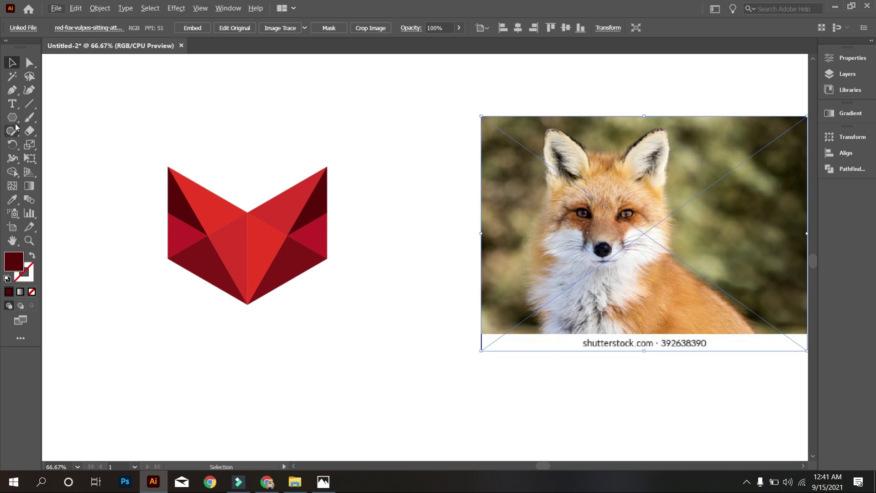
Step: Add the text 'RED FOX' below the logo and enlarge it
{"action": "key", "text": "t"}
{"action": "left_click", "coordinate": [161, 363]}
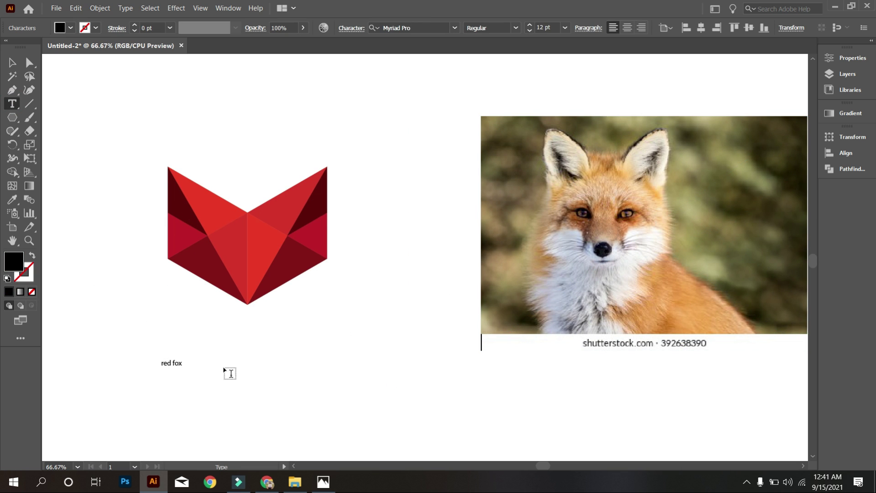
{"action": "type", "text": "RED FOX"}
{"action": "key", "text": "Escape"}
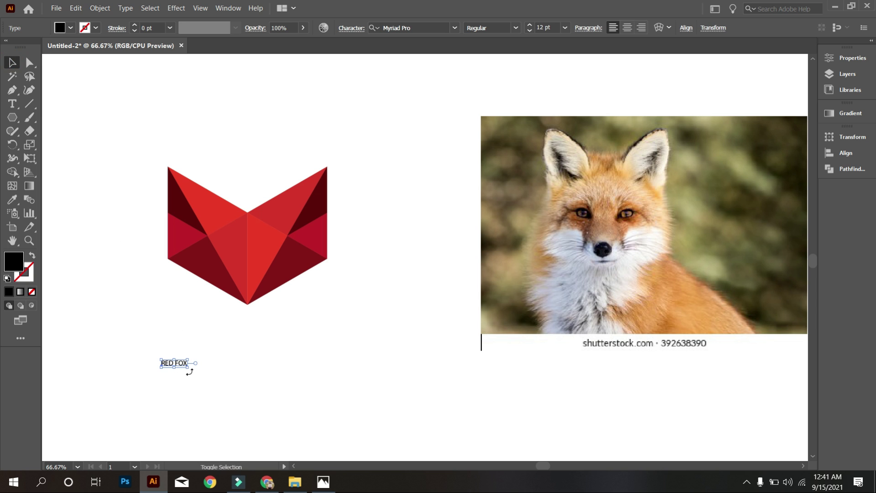
{"action": "left_click_drag", "start_coordinate": [197, 368], "coordinate": [279, 362]}
Step: Set the lettering in Commissioner with tracking of 540
{"action": "left_click", "coordinate": [454, 28]}
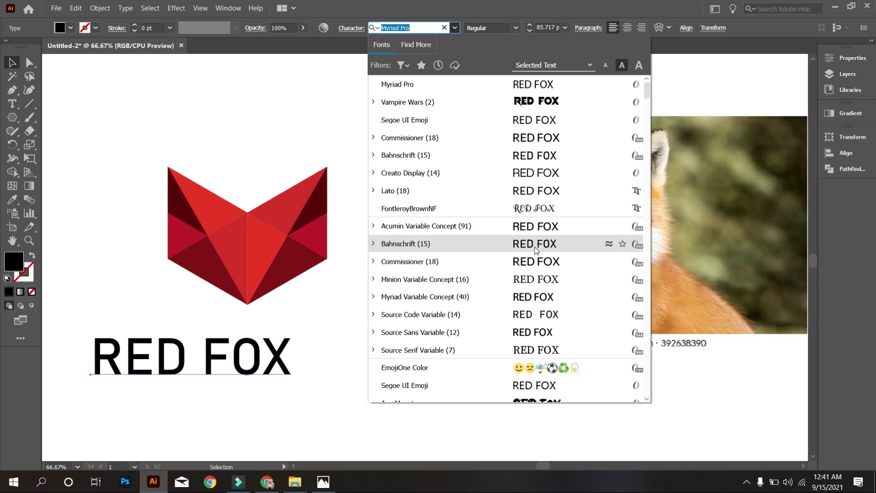
{"action": "left_click", "coordinate": [428, 257]}
{"action": "left_click", "coordinate": [351, 28]}
{"action": "left_click", "coordinate": [337, 97]}
{"action": "scroll", "coordinate": [338, 98], "scroll_direction": "up", "scroll_amount": 10}
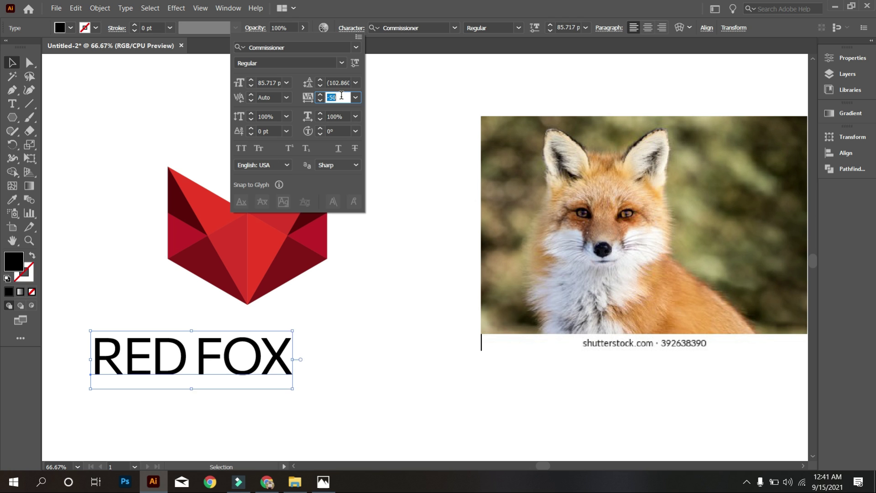
{"action": "left_click", "coordinate": [393, 139]}
Step: Remove the space to make 'REDFOX' and resize the lettering
{"action": "double_click", "coordinate": [309, 347]}
{"action": "key", "text": "BackSpace"}
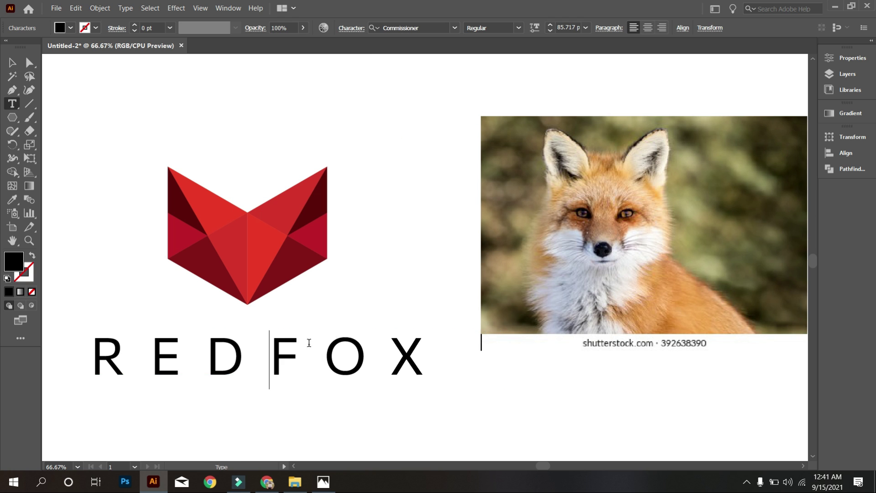
{"action": "key", "text": "Escape"}
{"action": "left_click_drag", "start_coordinate": [454, 360], "coordinate": [326, 360]}
Step: Zoom out, shrink REDFOX to the logo's width and place it beneath the logo
{"action": "key", "text": "ctrl+minus"}
{"action": "key", "text": "ctrl+minus"}
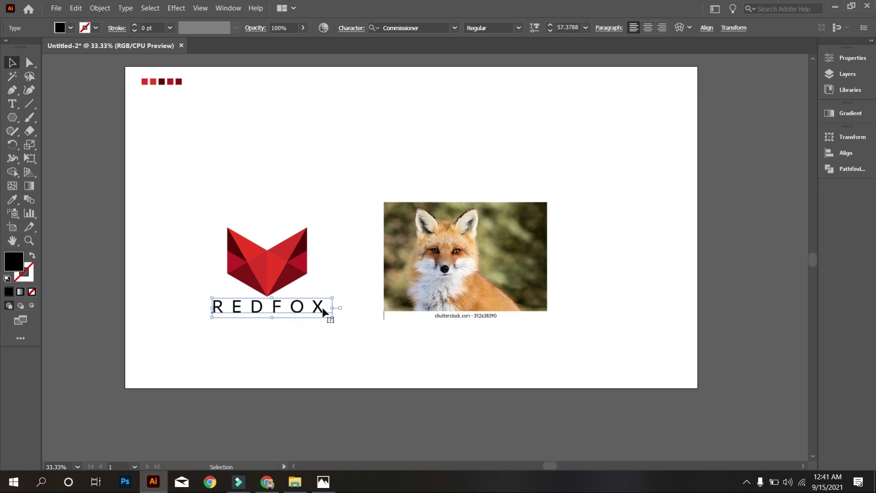
{"action": "mouse_move", "coordinate": [322, 307]}
{"action": "left_mouse_down"}
{"action": "mouse_move", "coordinate": [289, 313]}
{"action": "mouse_move", "coordinate": [309, 315]}
{"action": "left_mouse_up"}
{"action": "left_click_drag", "start_coordinate": [315, 331], "coordinate": [223, 171]}
{"action": "left_click", "coordinate": [313, 322]}
{"action": "left_click", "coordinate": [296, 306]}
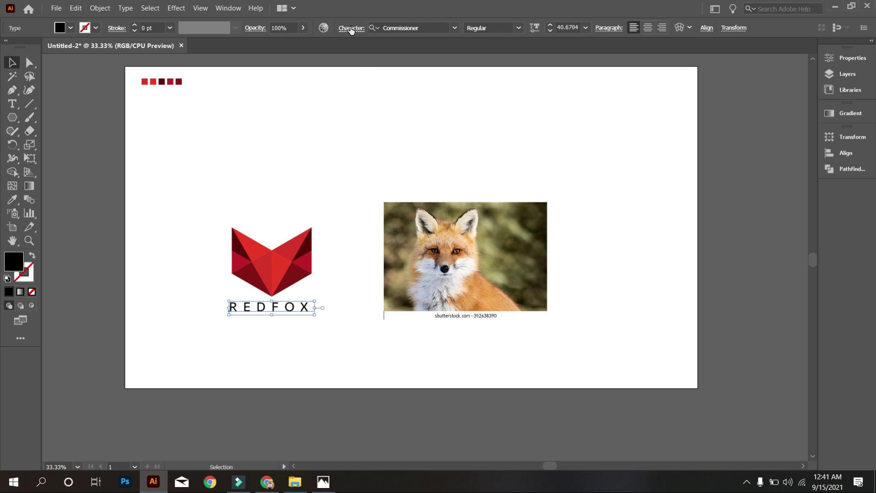
Step: Tighten REDFOX tracking to 330 and enlarge the fox photo behind the logo
{"action": "left_click", "coordinate": [351, 27]}
{"action": "left_click", "coordinate": [340, 97]}
{"action": "scroll", "coordinate": [348, 96], "scroll_direction": "down", "scroll_amount": 20}
{"action": "scroll", "coordinate": [348, 96], "scroll_direction": "down", "scroll_amount": 3}
{"action": "left_click", "coordinate": [405, 69]}
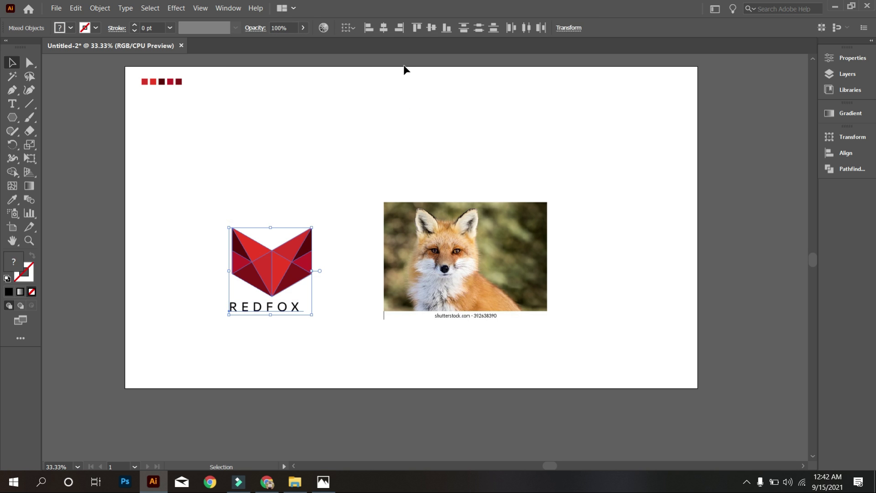
{"action": "left_click", "coordinate": [385, 201]}
{"action": "left_click_drag", "start_coordinate": [385, 201], "coordinate": [498, 264]}
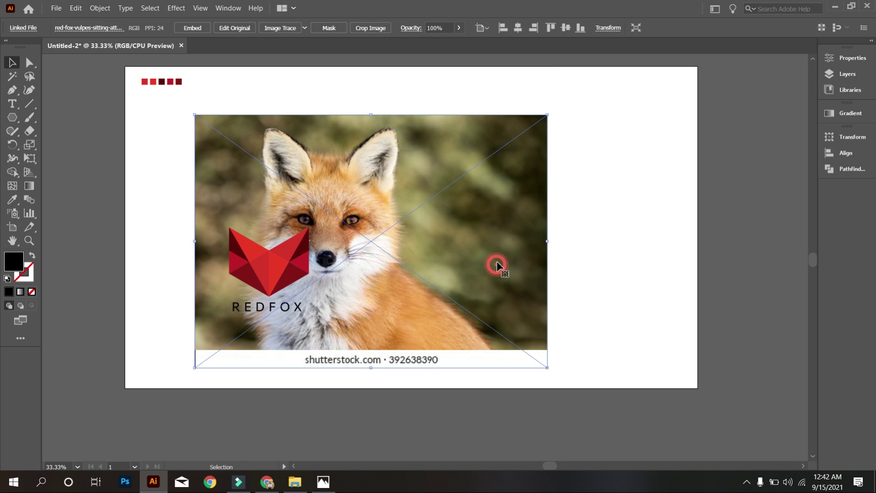